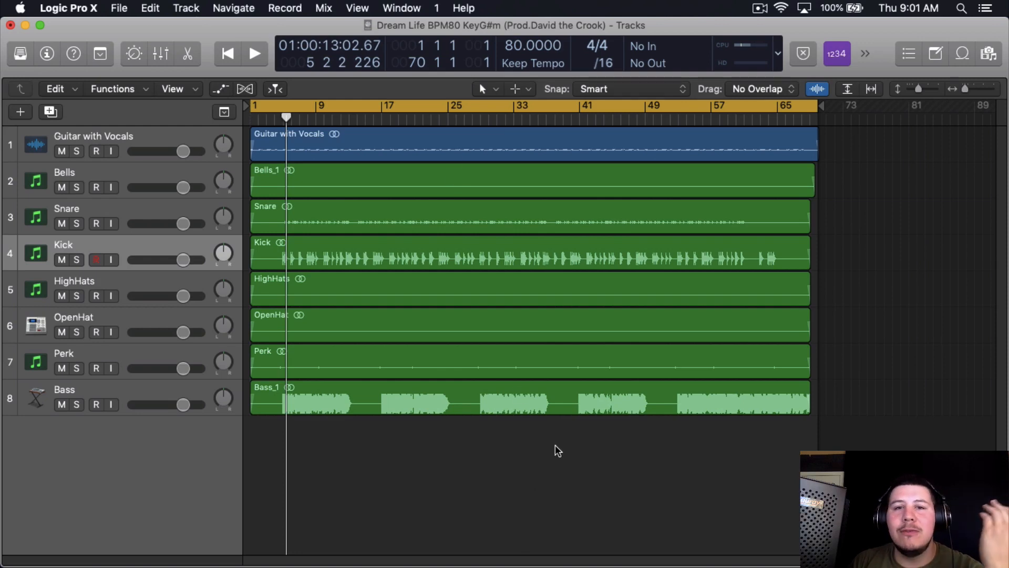
# Play the song from its start with the timeline zoomed in, and turn off waveform zoom for the regions.
pyautogui.press('z')
pyautogui.press('Return')
pyautogui.press('space')
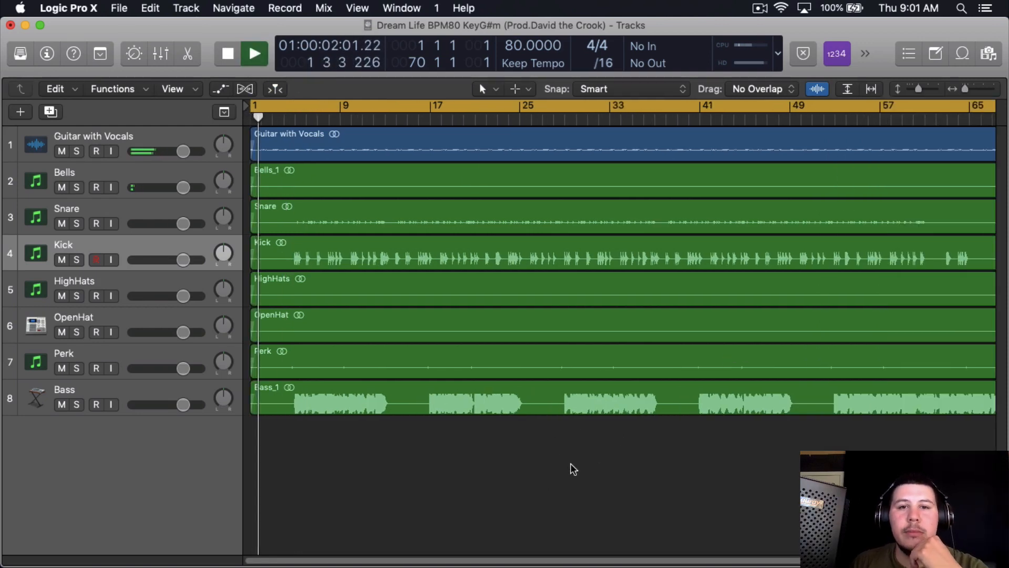
pyautogui.click(976, 88)
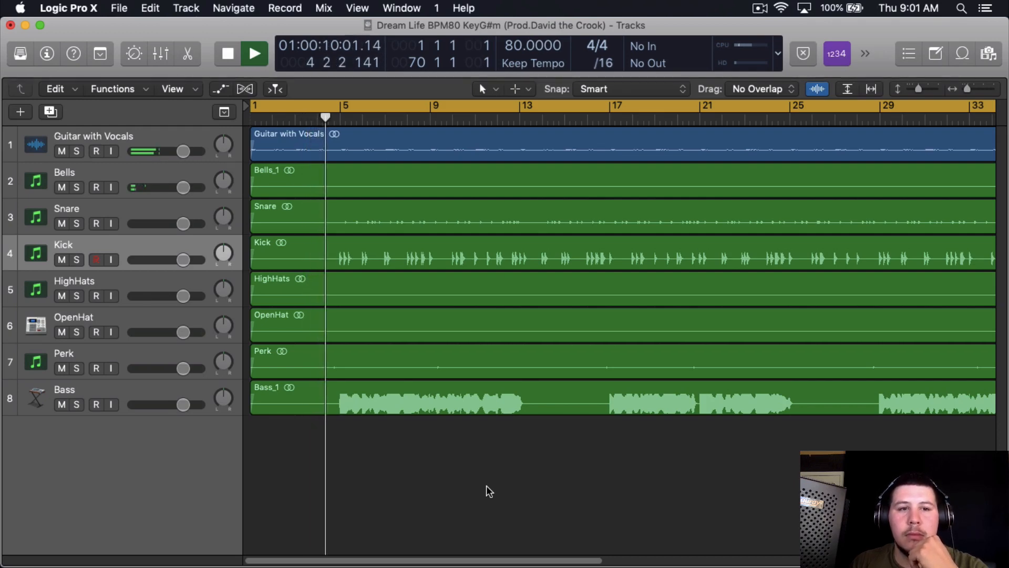
pyautogui.click(818, 92)
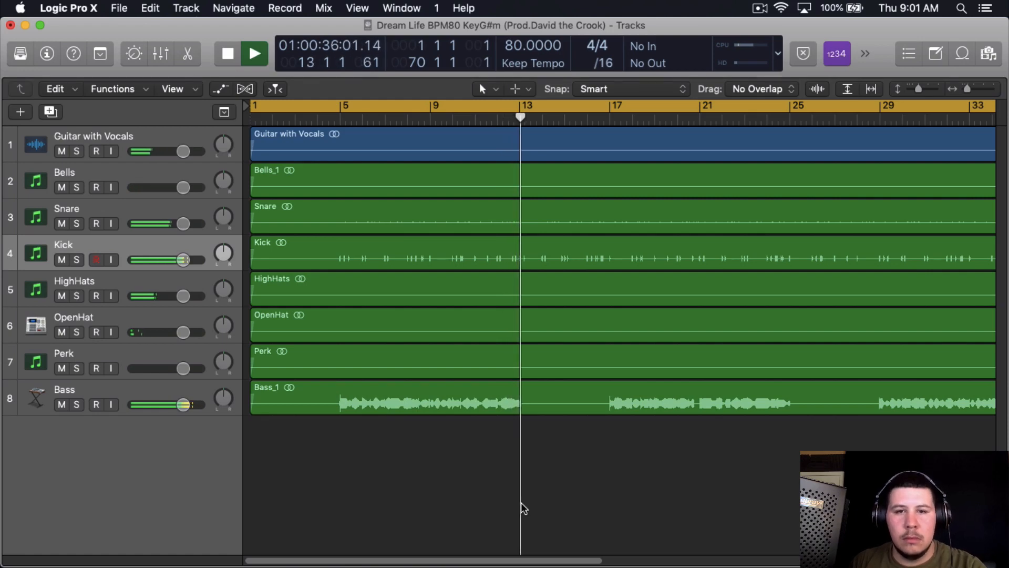
# Stop playback, set the cycle range from bar 5 to bar 13, and show the mixer.
pyautogui.press('space')
pyautogui.moveTo(341, 105); pyautogui.dragTo(519, 105)
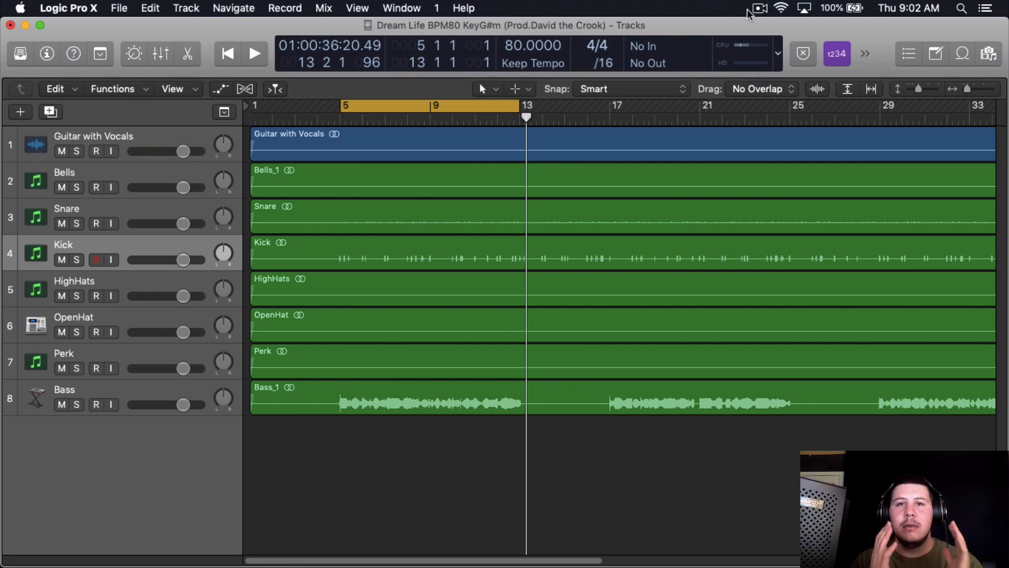
pyautogui.press('x')
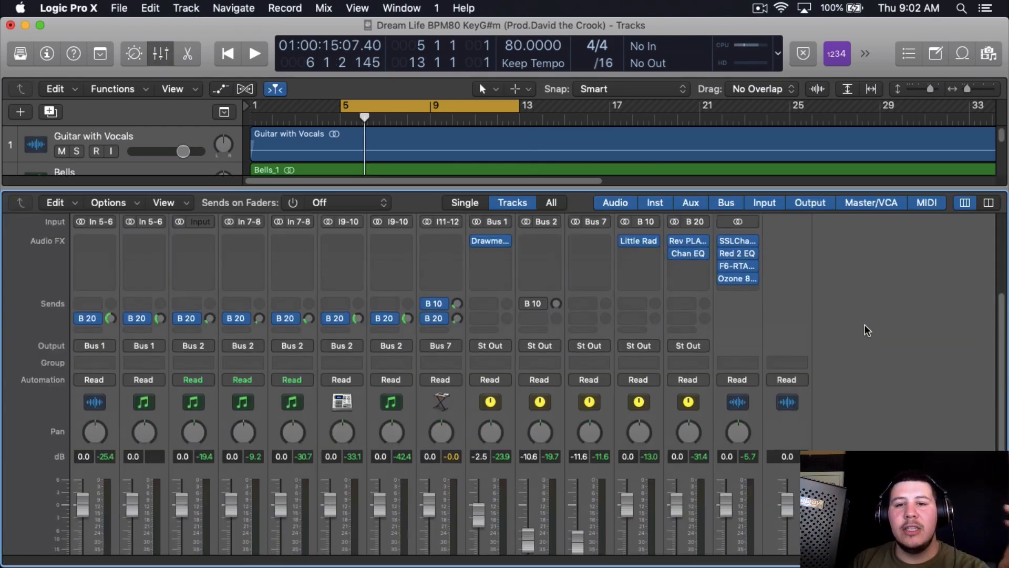
# Play the cycled section with the Drums bus soloed and compare it with the full mix.
pyautogui.click(550, 526)
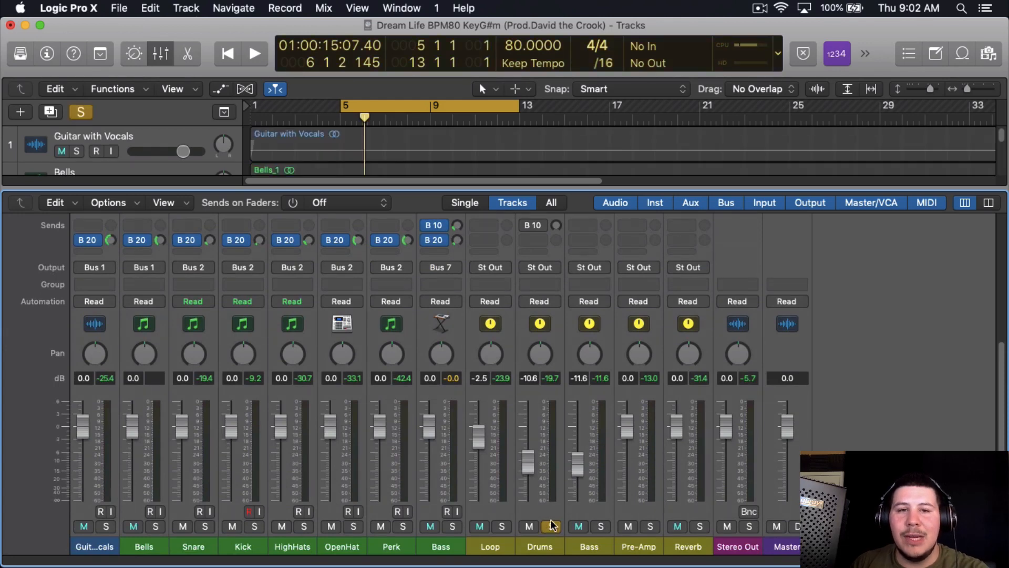
pyautogui.press('space')
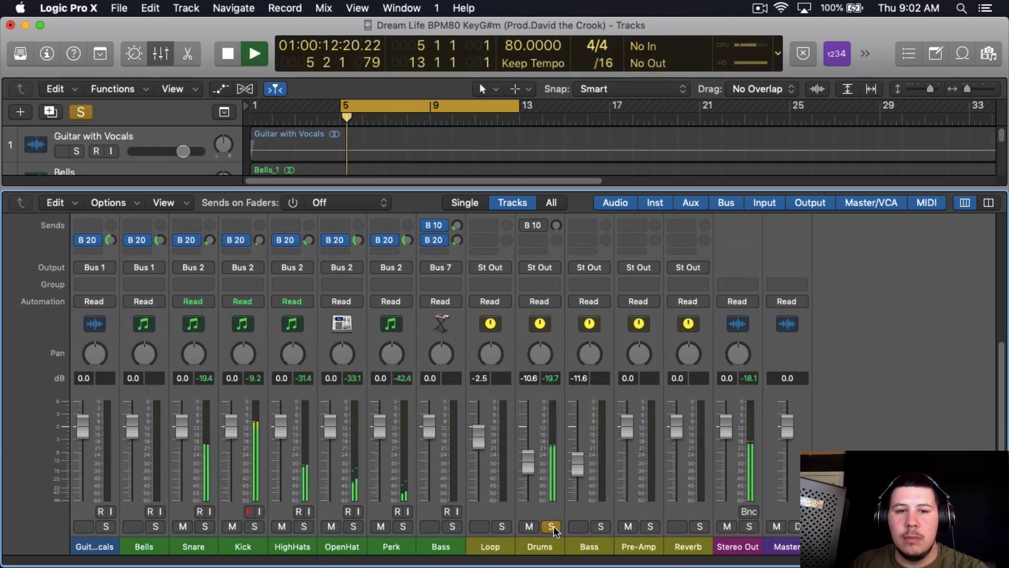
pyautogui.click(551, 526)
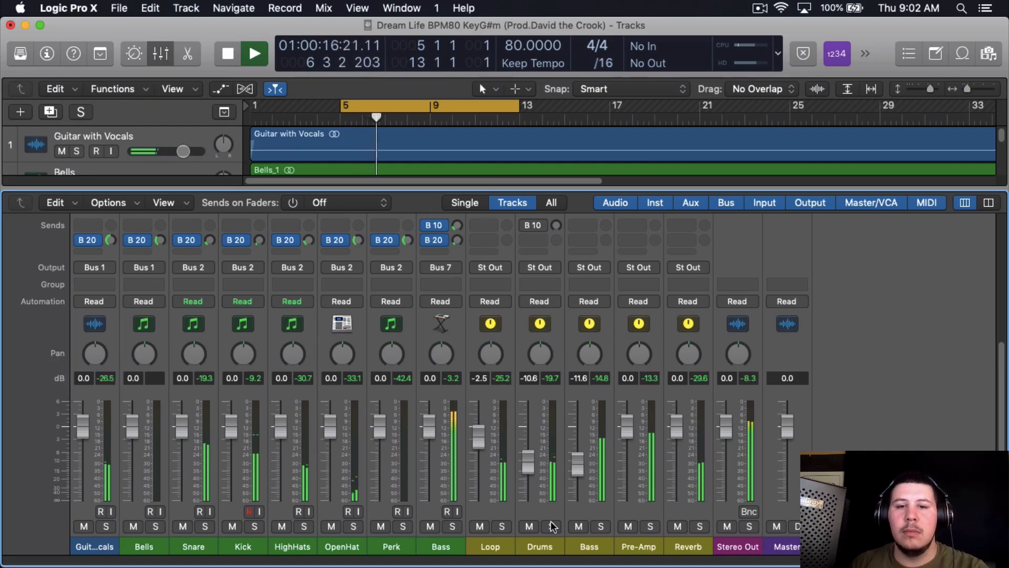
pyautogui.press('space')
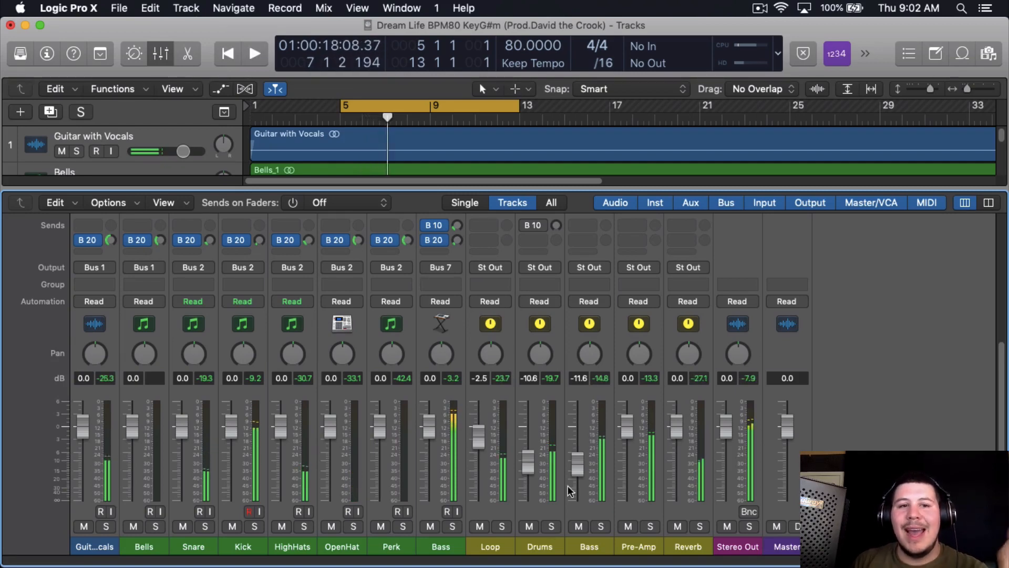
# Review the channel inserts, and select the drum channel strips from Snare through Perk that feed the Drums bus.
pyautogui.scroll(3, 901, 390)
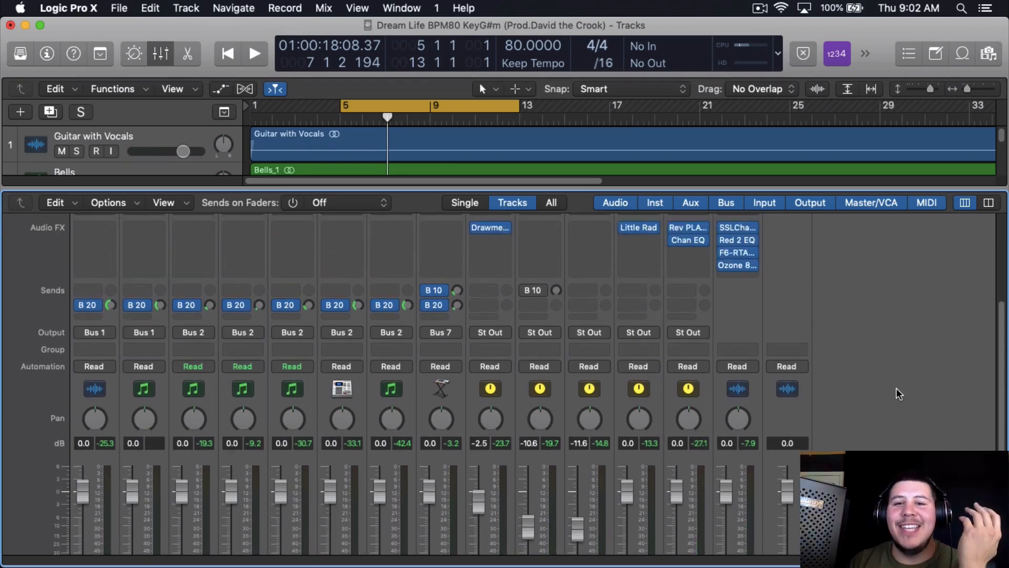
pyautogui.scroll(-3, 896, 389)
pyautogui.click(540, 324)
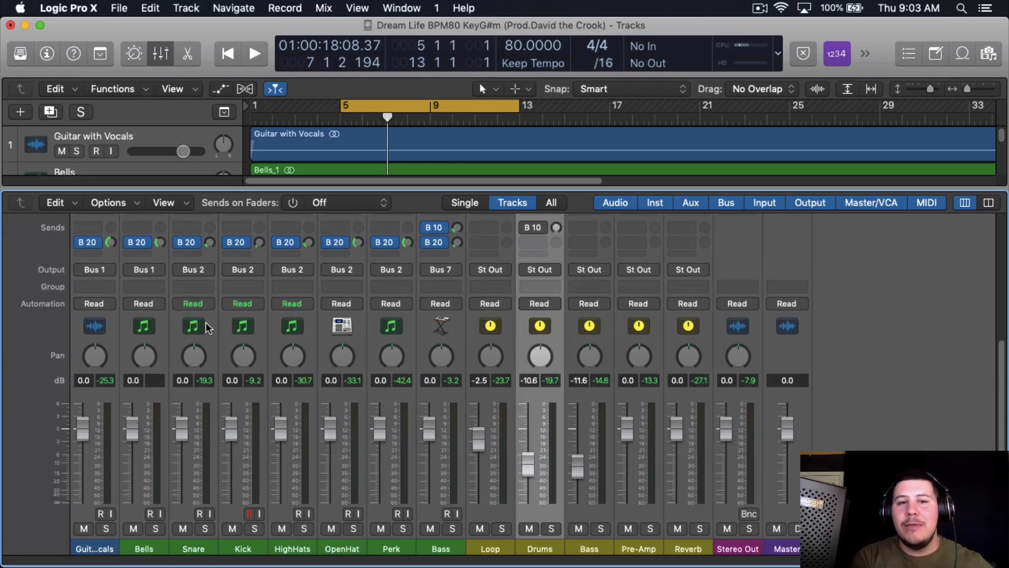
pyautogui.moveTo(192, 327); pyautogui.dragTo(367, 322)
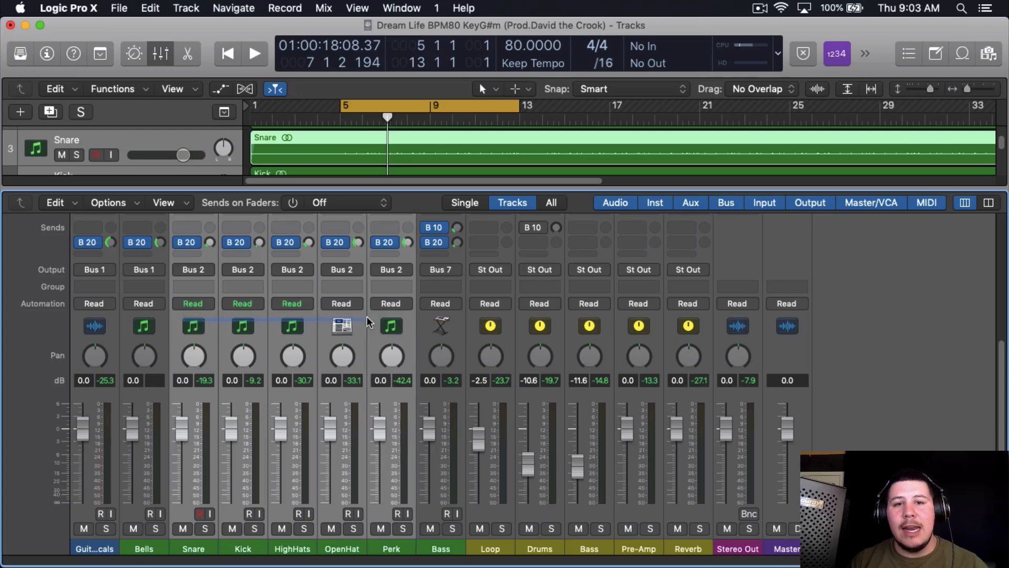
# Listen to the Drums bus soloed, select its channel strip, and turn the solo off once playback is stopped.
pyautogui.click(553, 528)
pyautogui.press('space')
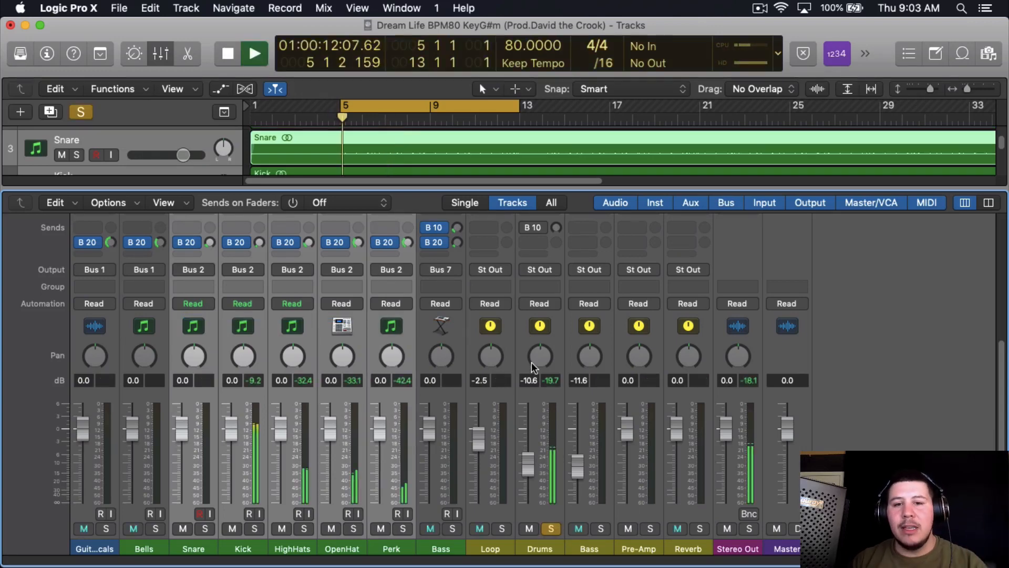
pyautogui.click(540, 314)
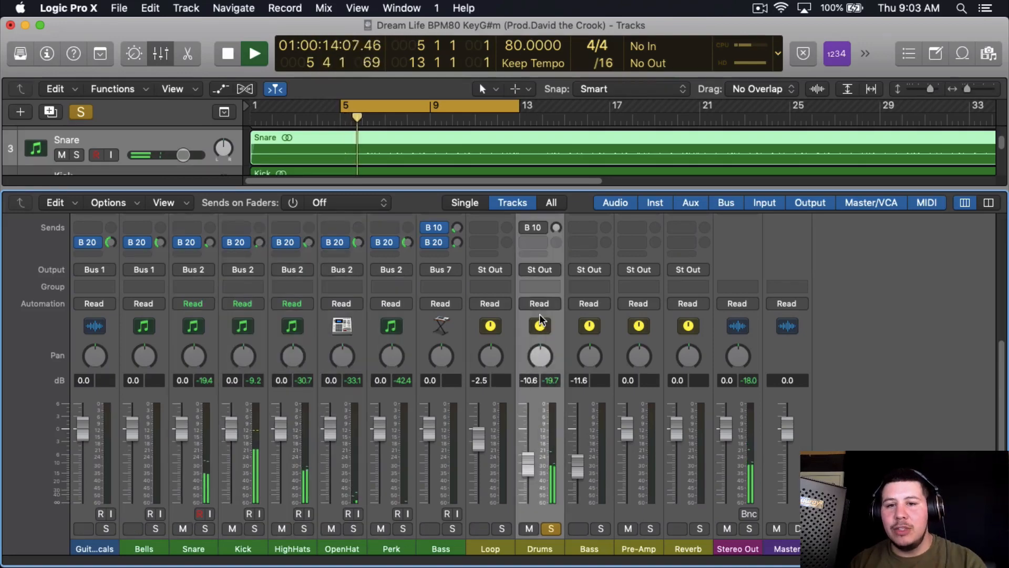
pyautogui.scroll(5, 546, 336)
pyautogui.scroll(-5, 557, 409)
pyautogui.press('space')
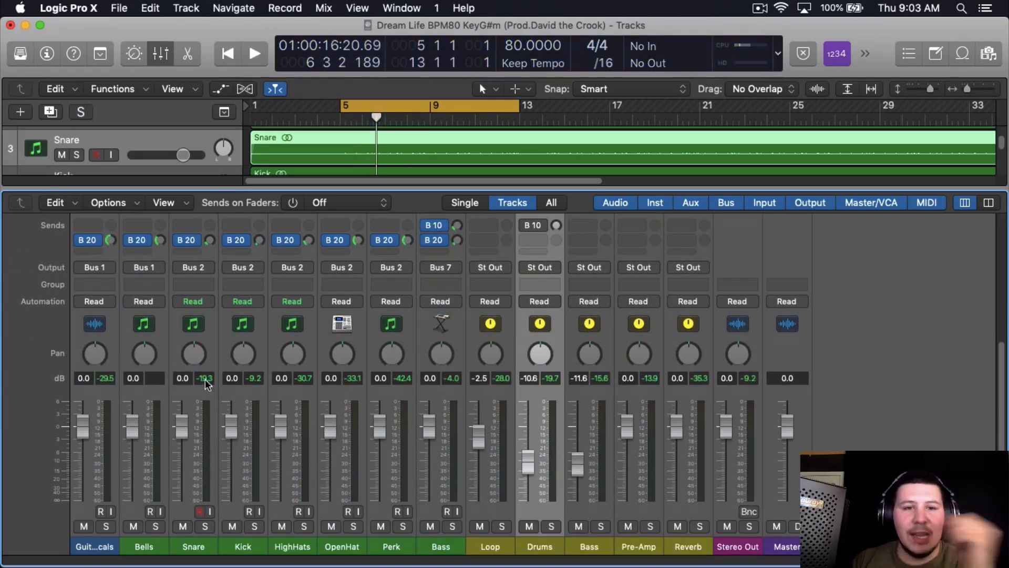
pyautogui.press('s')
# Solo the Snare channel in the mixer.
pyautogui.scroll(3, 220, 364)
pyautogui.scroll(-3, 219, 364)
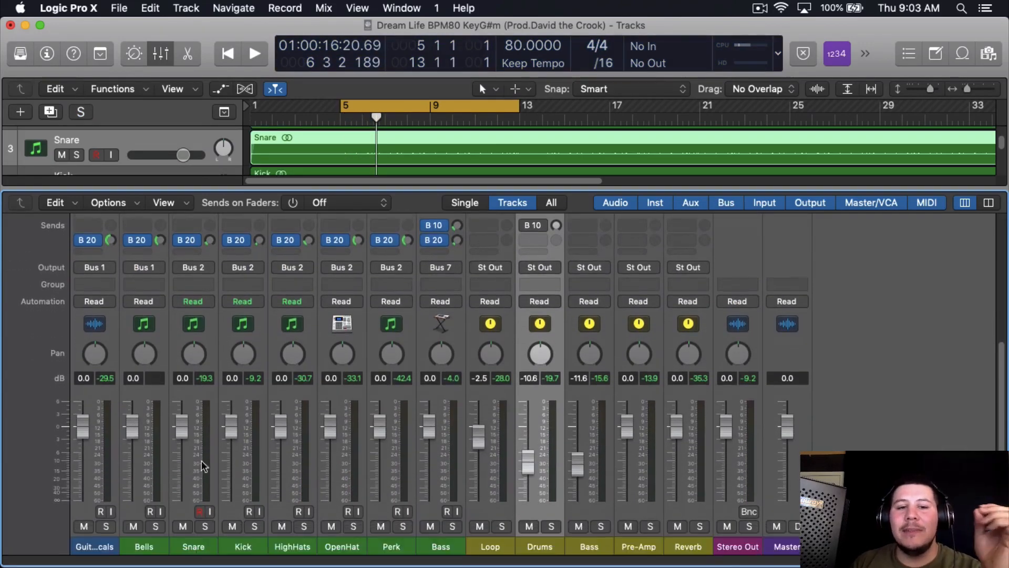
pyautogui.click(205, 526)
# Insert a stereo Channel EQ on the Snare channel.
pyautogui.scroll(5, 209, 421)
pyautogui.click(208, 374)
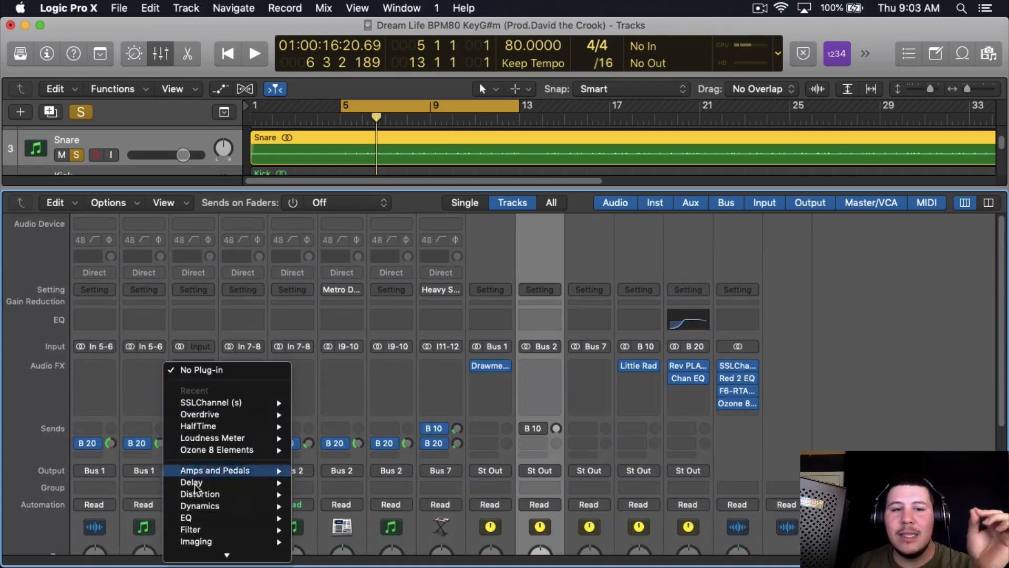
pyautogui.moveTo(221, 518)
pyautogui.moveTo(415, 506)
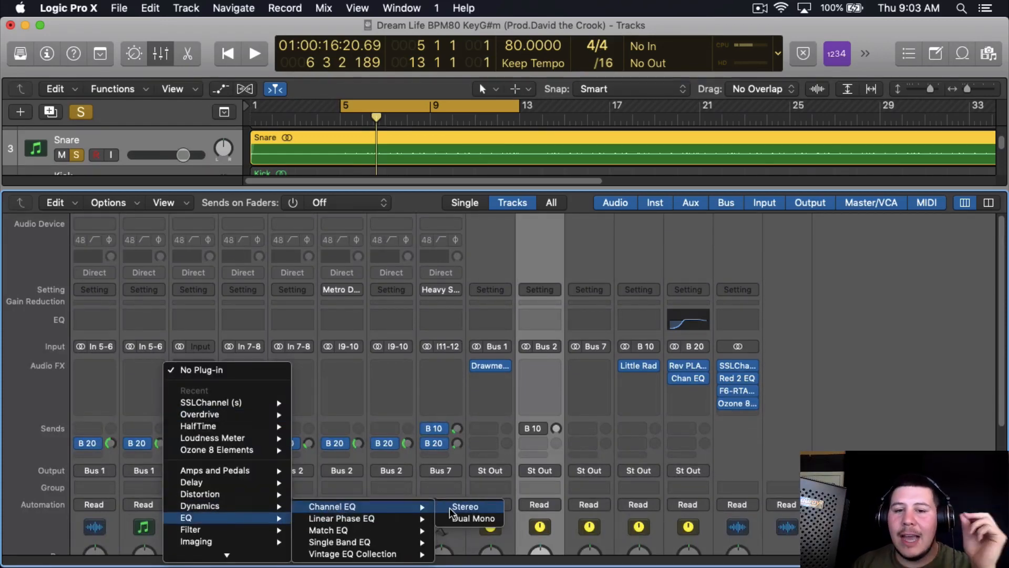
pyautogui.click(465, 507)
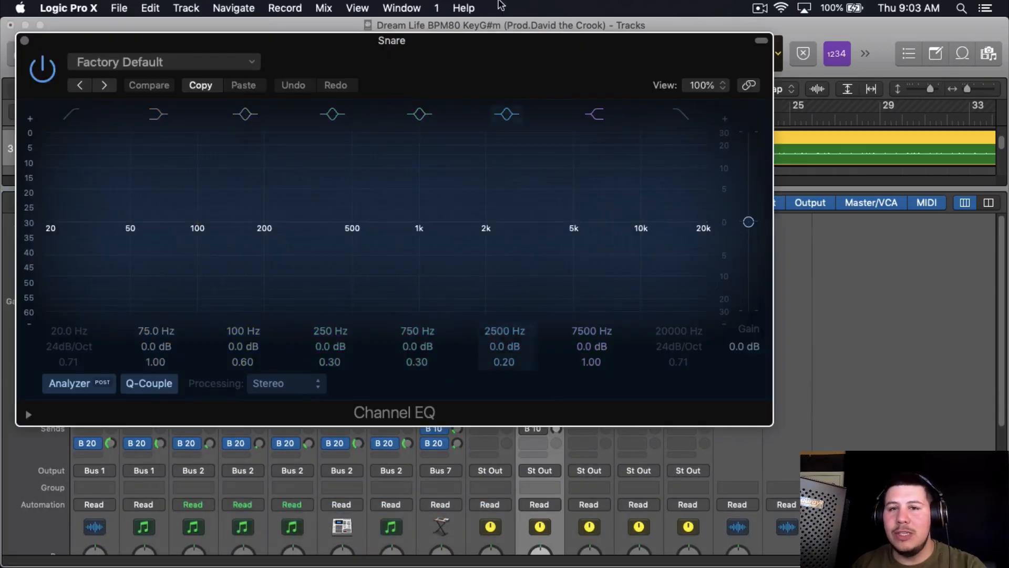
# During playback, enable the Snare EQ's low cut at 205 Hz with a 6 dB/Oct slope, bypass the EQ, and close its window.
pyautogui.moveTo(504, 66); pyautogui.dragTo(522, 86)
pyautogui.press('space')
pyautogui.click(92, 375)
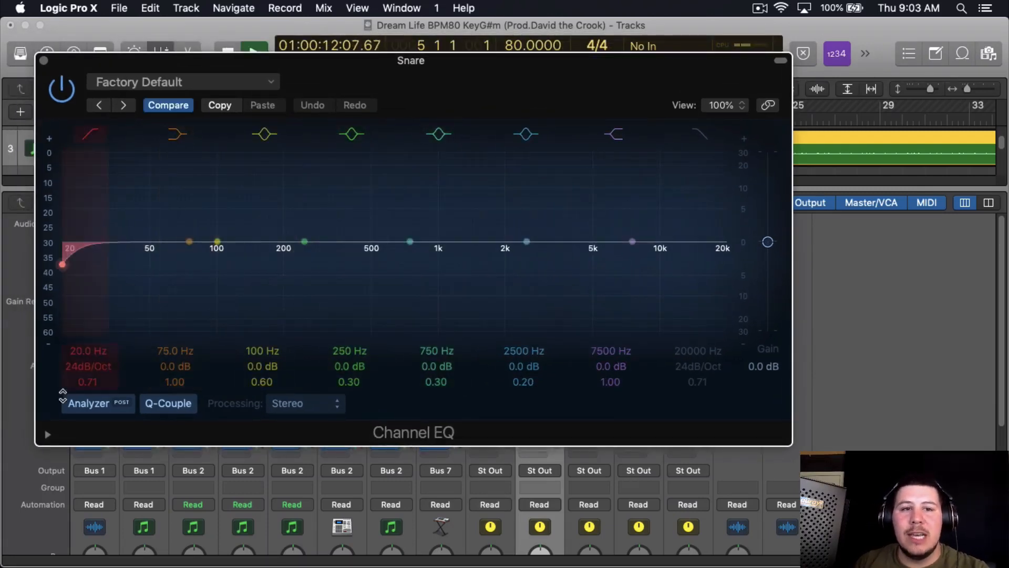
pyautogui.moveTo(90, 368); pyautogui.dragTo(62, 201)
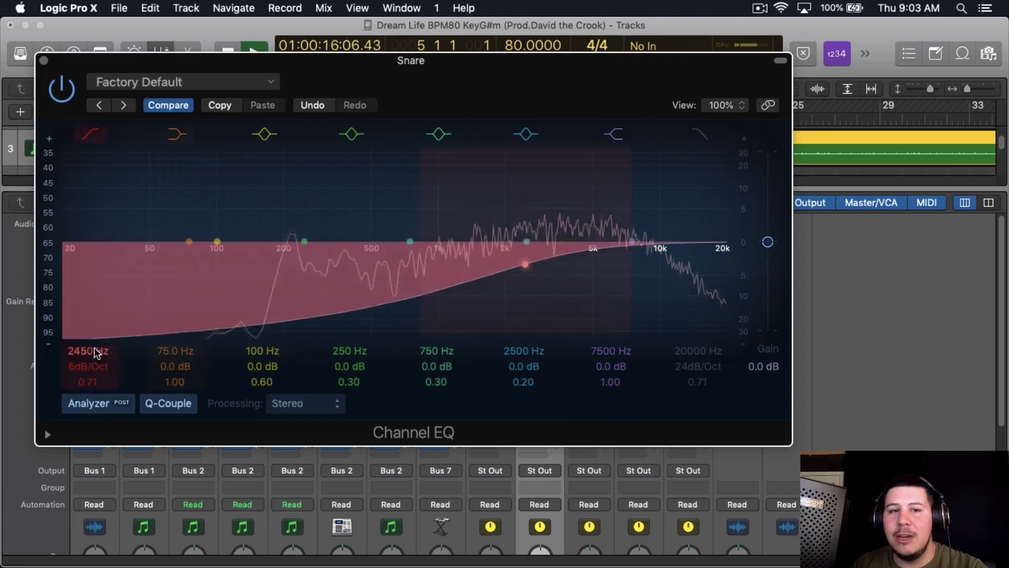
pyautogui.moveTo(95, 351); pyautogui.dragTo(88, 378)
pyautogui.click(62, 89)
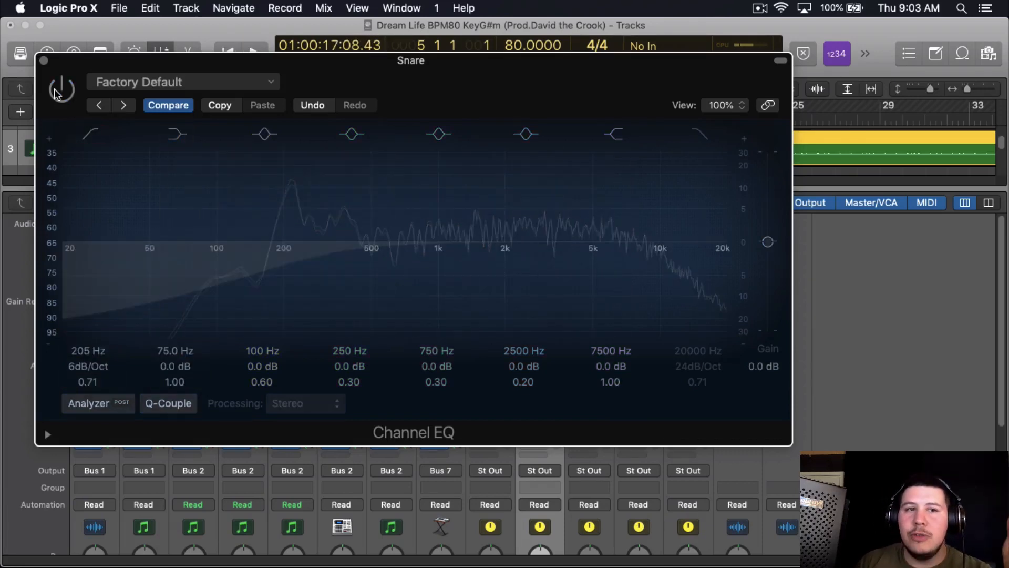
pyautogui.click(44, 61)
# Remove the Channel EQ from the Snare channel.
pyautogui.click(568, 367)
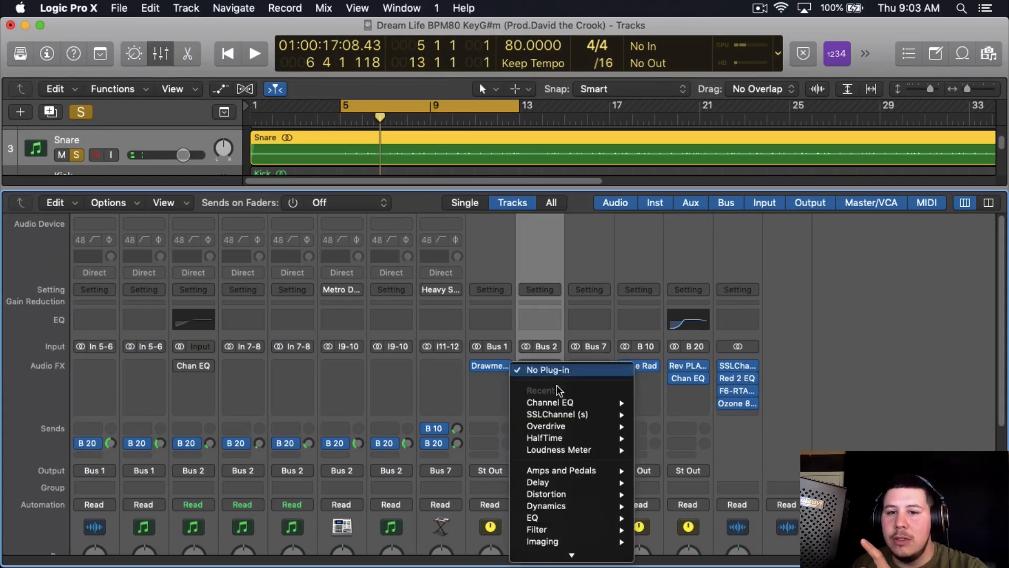
pyautogui.click(967, 393)
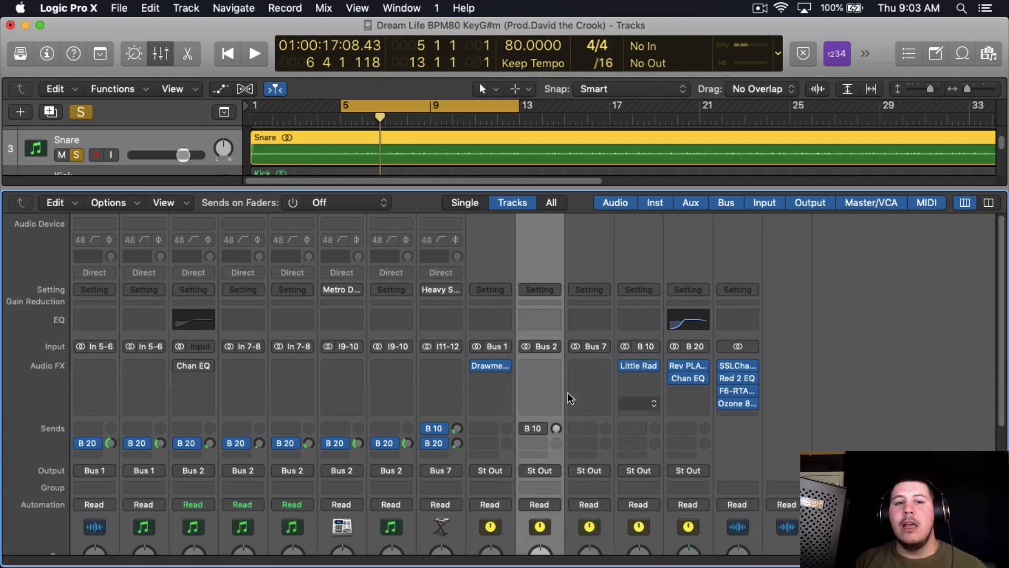
pyautogui.click(214, 367)
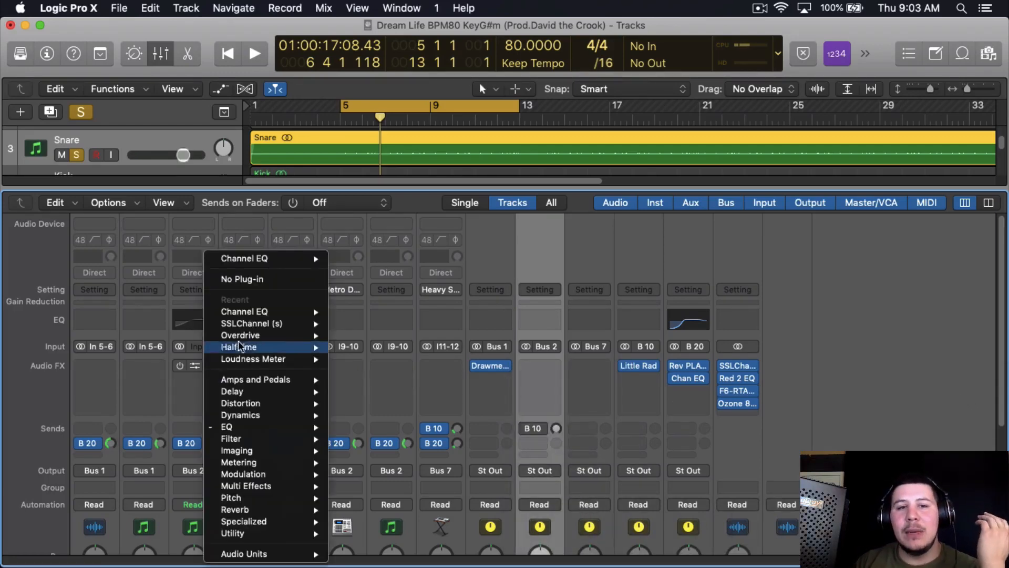
pyautogui.click(257, 280)
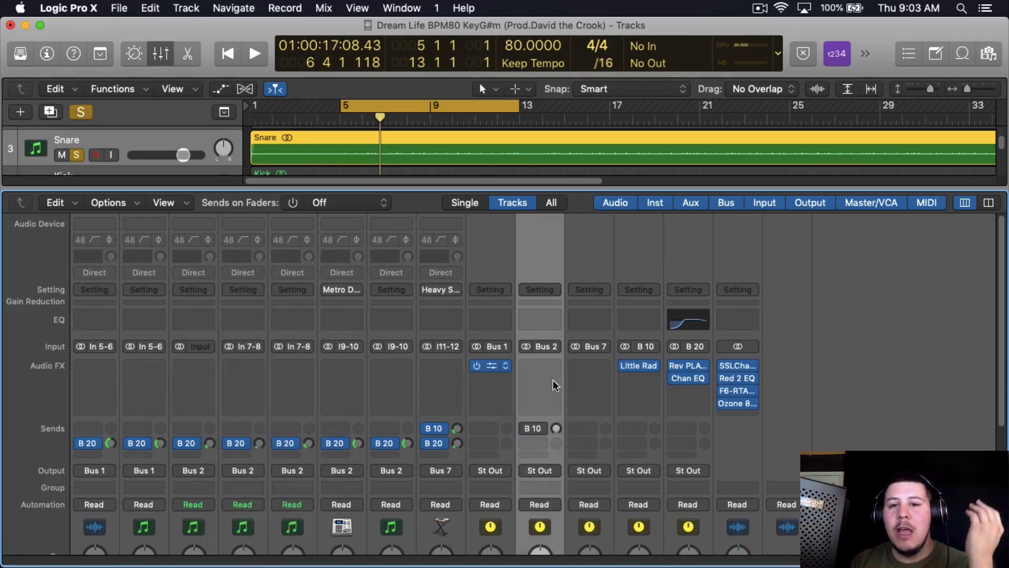
# Insert the Waves SSLChannel (s) plug-in on the Drums bus.
pyautogui.click(566, 369)
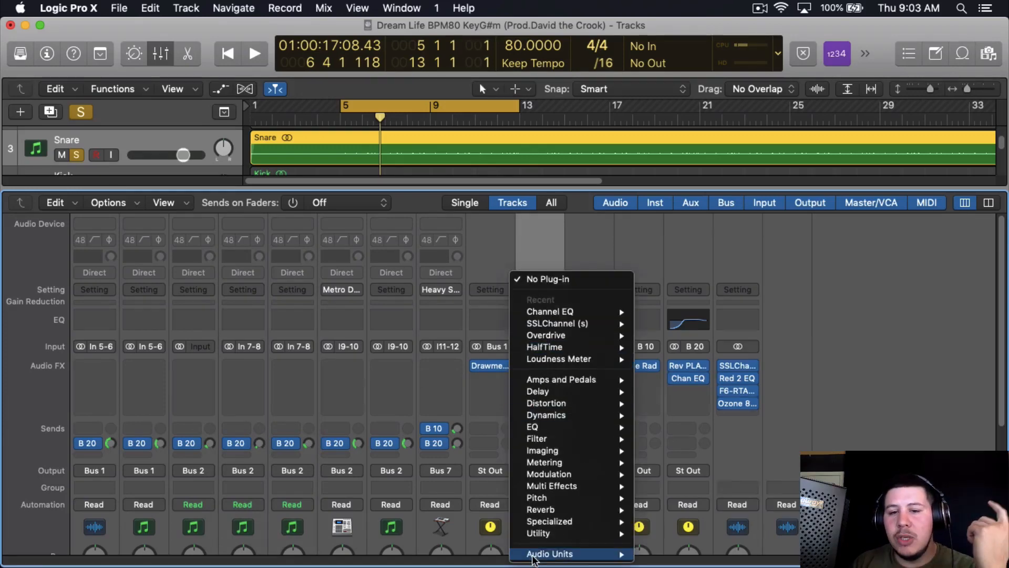
pyautogui.moveTo(568, 554)
pyautogui.moveTo(665, 553)
pyautogui.scroll(-10, 873, 315)
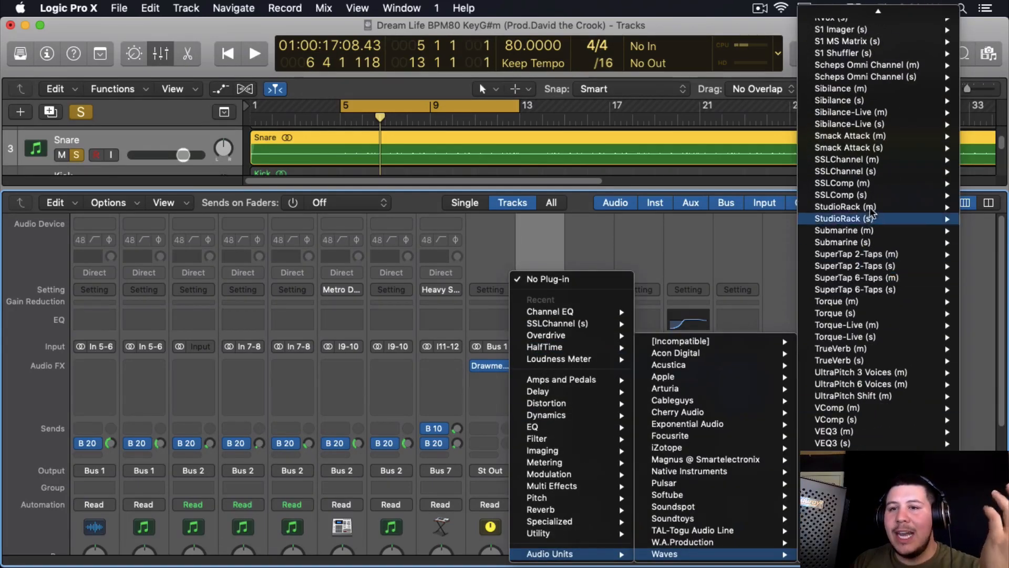
pyautogui.click(870, 174)
# Hide the SSLChannel window's header and reposition the window so all its controls fit on screen.
pyautogui.moveTo(147, 18); pyautogui.dragTo(464, 32)
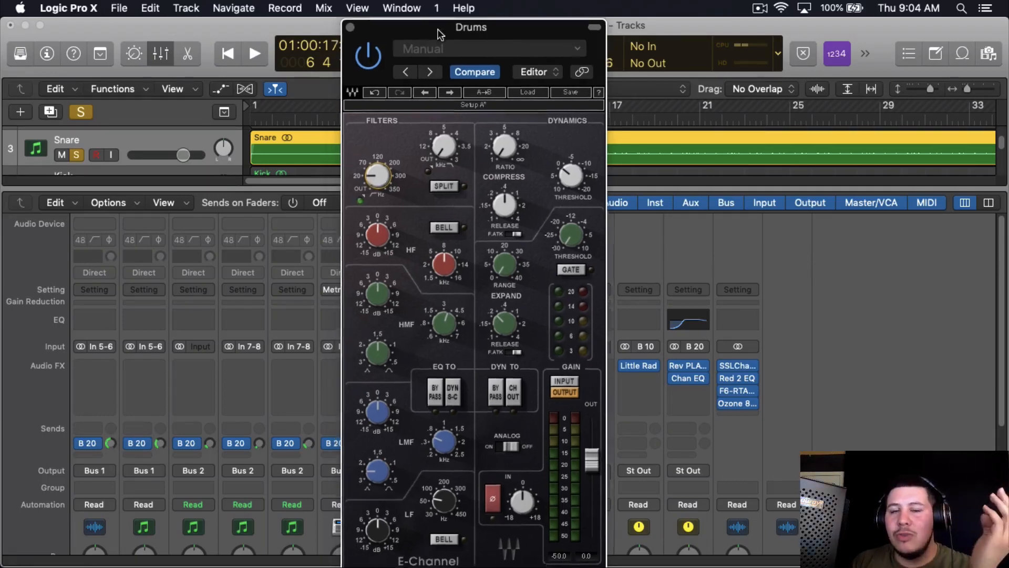
pyautogui.click(592, 28)
pyautogui.moveTo(524, 30); pyautogui.dragTo(536, 25)
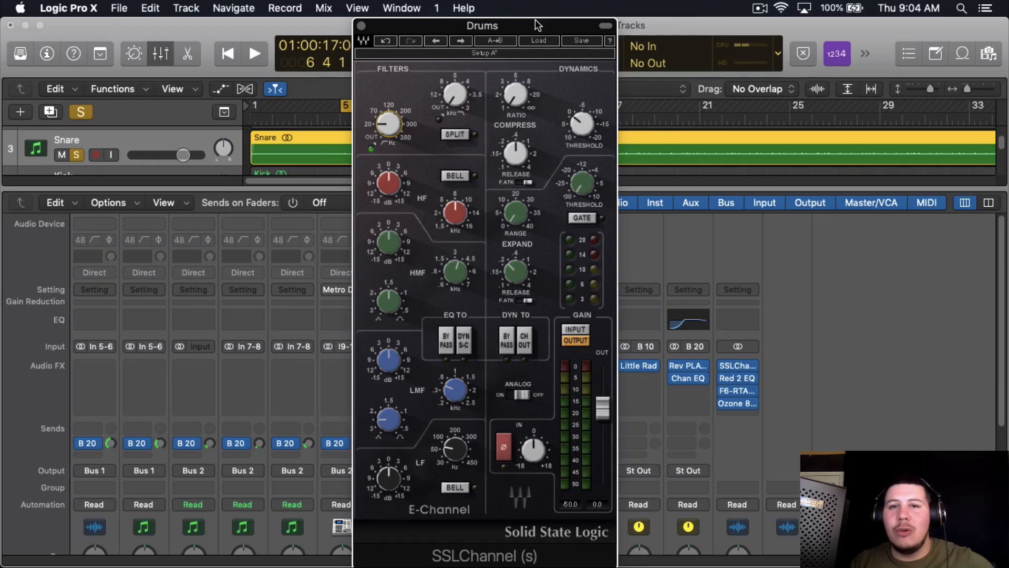
pyautogui.moveTo(532, 30); pyautogui.dragTo(542, 30)
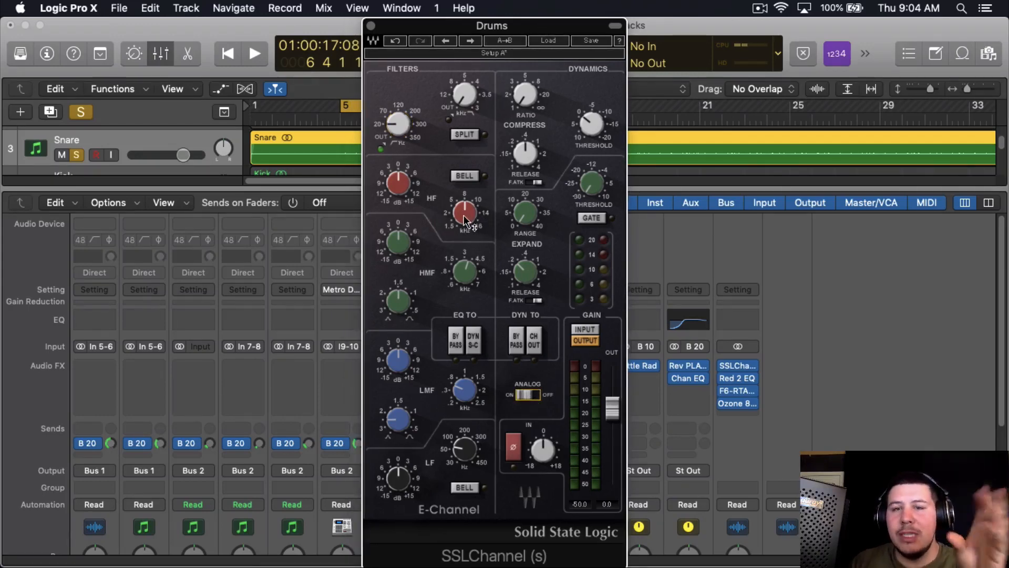
pyautogui.moveTo(465, 221)
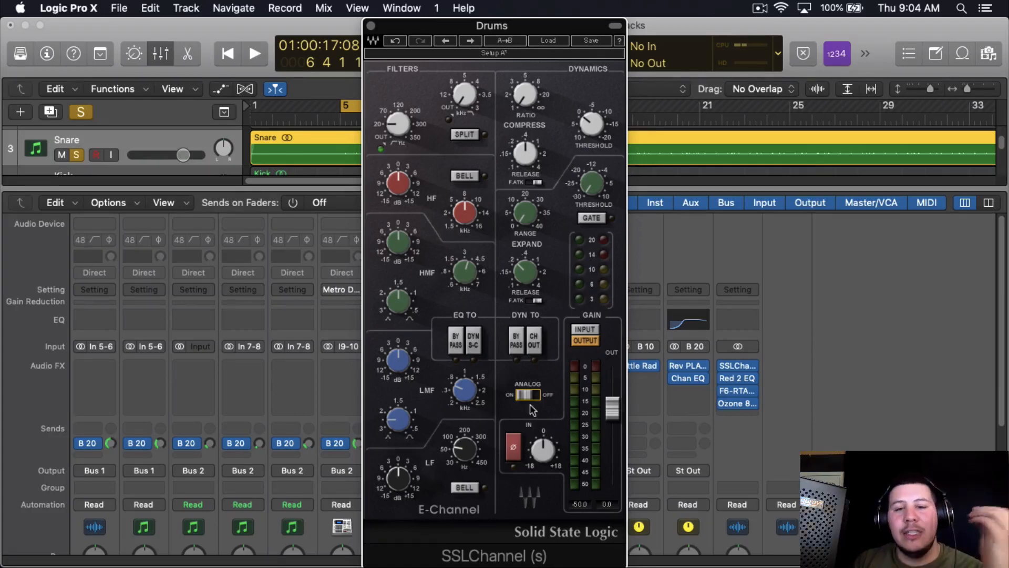
pyautogui.moveTo(522, 26); pyautogui.dragTo(505, 26)
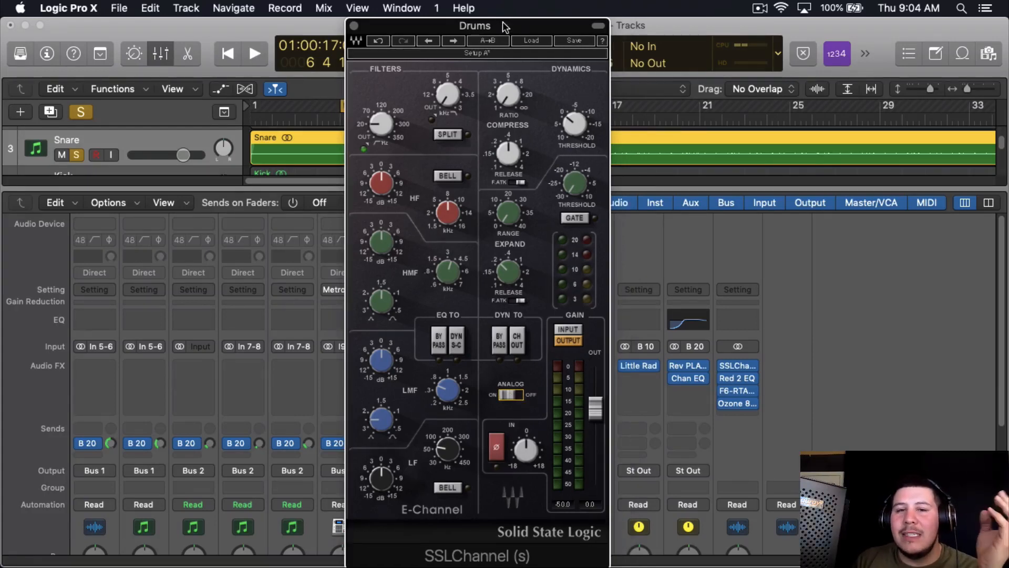
# Set the SSLChannel's HF frequency to about 16 kHz and boost the HF gain to about 12.6 dB.
pyautogui.moveTo(438, 215); pyautogui.dragTo(444, 222)
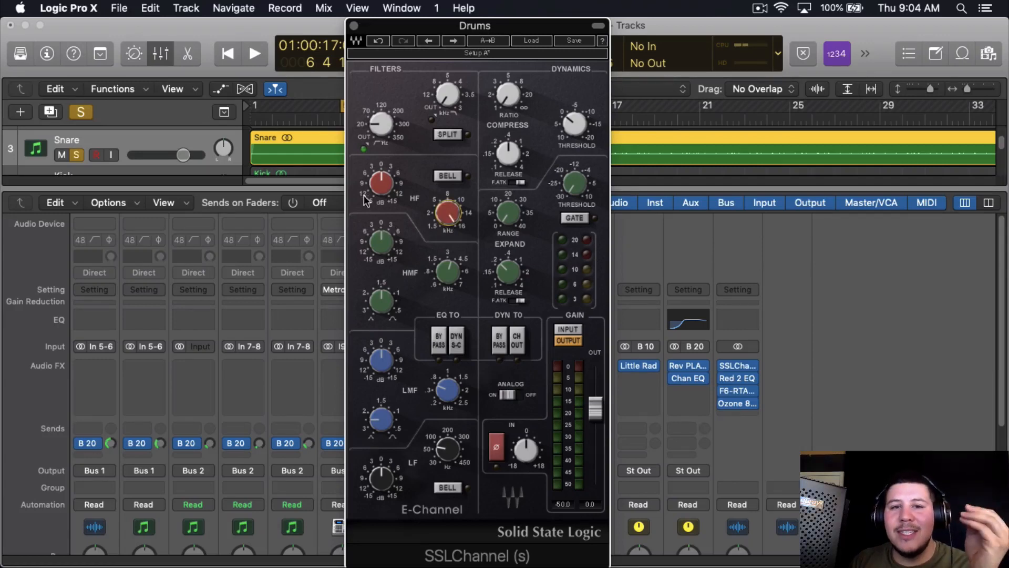
pyautogui.moveTo(382, 184); pyautogui.dragTo(378, 199)
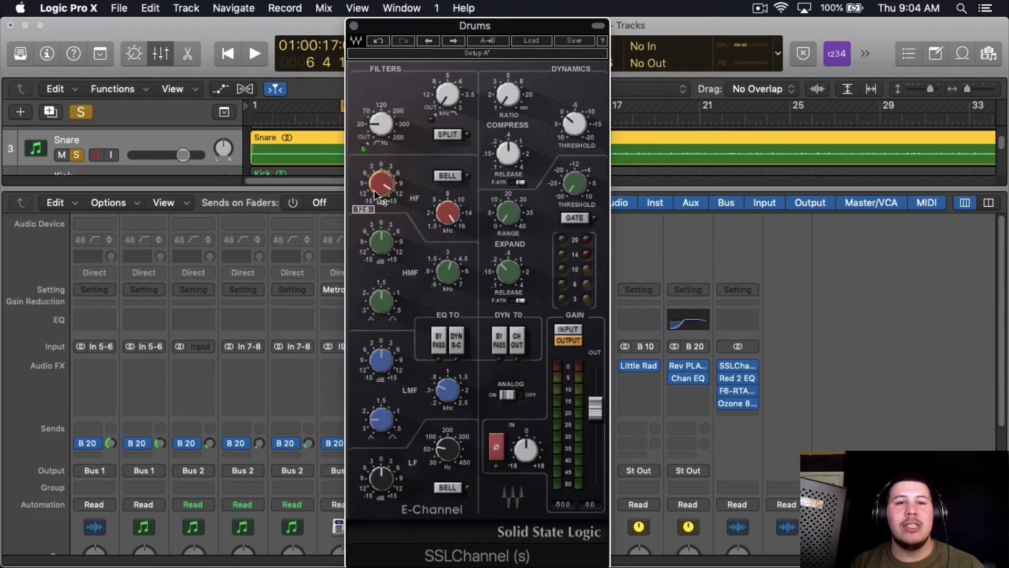
# Unsolo the Snare track, reduce the SSLChannel's HF gain, and play the full beat.
pyautogui.press('s')
pyautogui.moveTo(376, 195)
pyautogui.mouseDown()
pyautogui.moveTo(378, 187)
pyautogui.moveTo(386, 196)
pyautogui.mouseUp()
pyautogui.press('space')
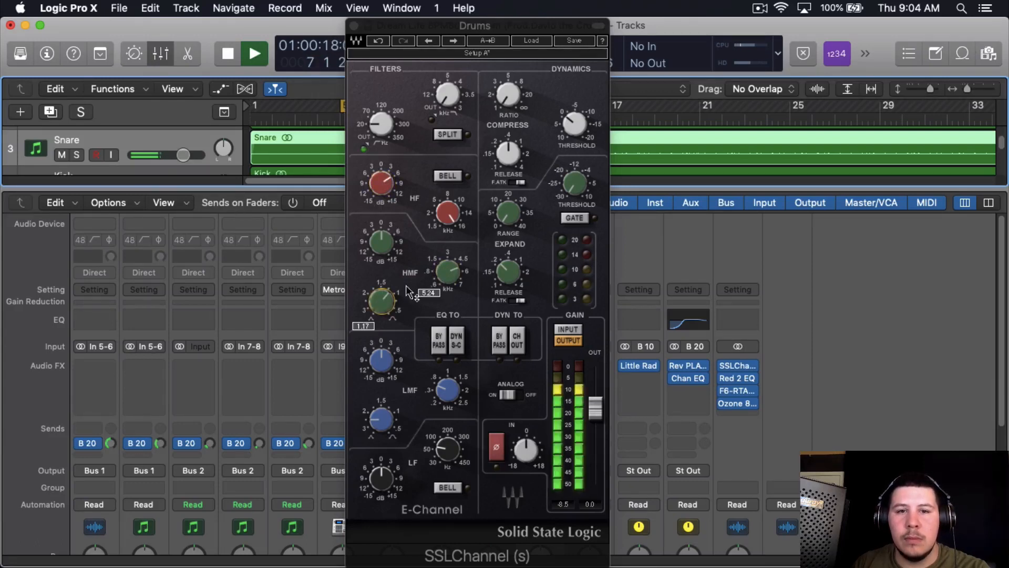
# Boost the SSLChannel's HMF gain and adjust the band's frequency and Q while the beat plays.
pyautogui.moveTo(383, 243); pyautogui.dragTo(455, 275)
pyautogui.moveTo(383, 252); pyautogui.dragTo(380, 241)
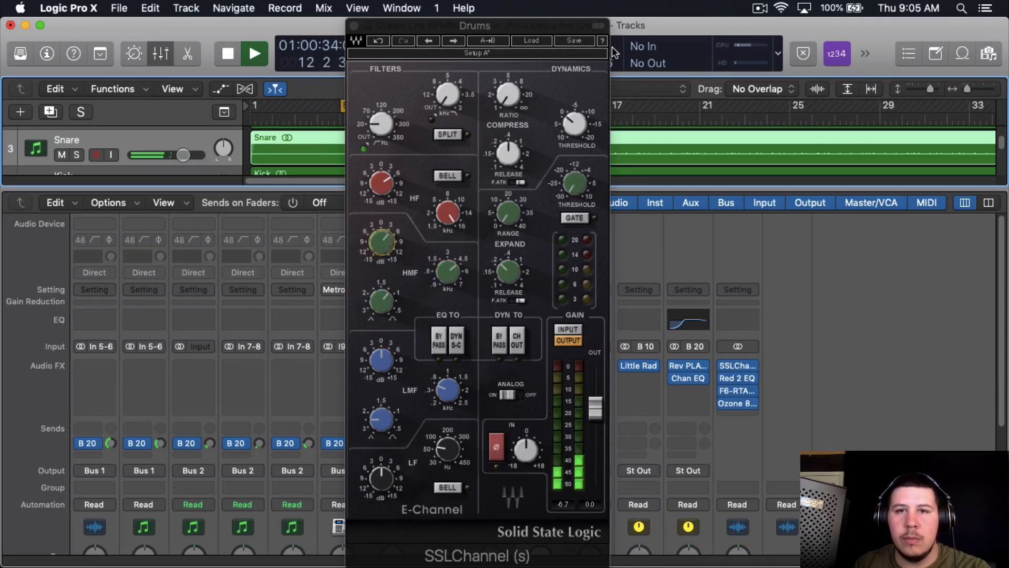
# Show the SSLChannel window's header, compare the drums with the plug-in bypassed and enabled, and stop playback.
pyautogui.click(374, 62)
pyautogui.click(374, 61)
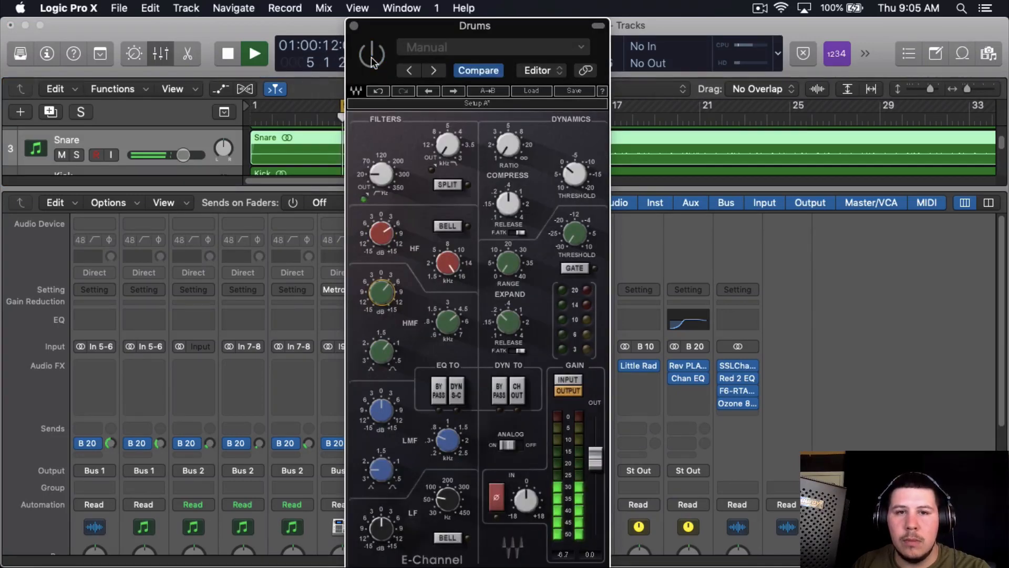
pyautogui.click(372, 61)
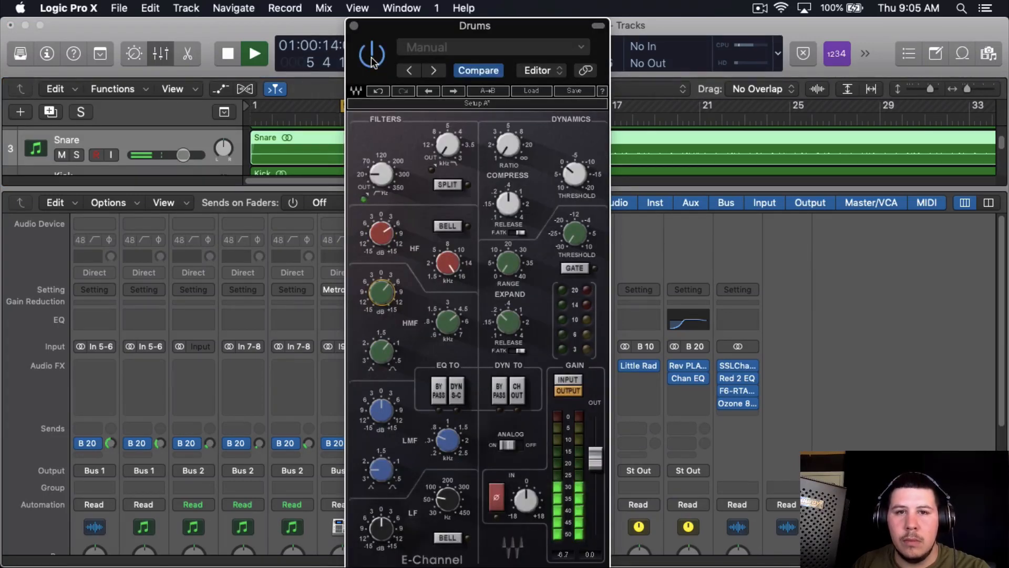
pyautogui.press('space')
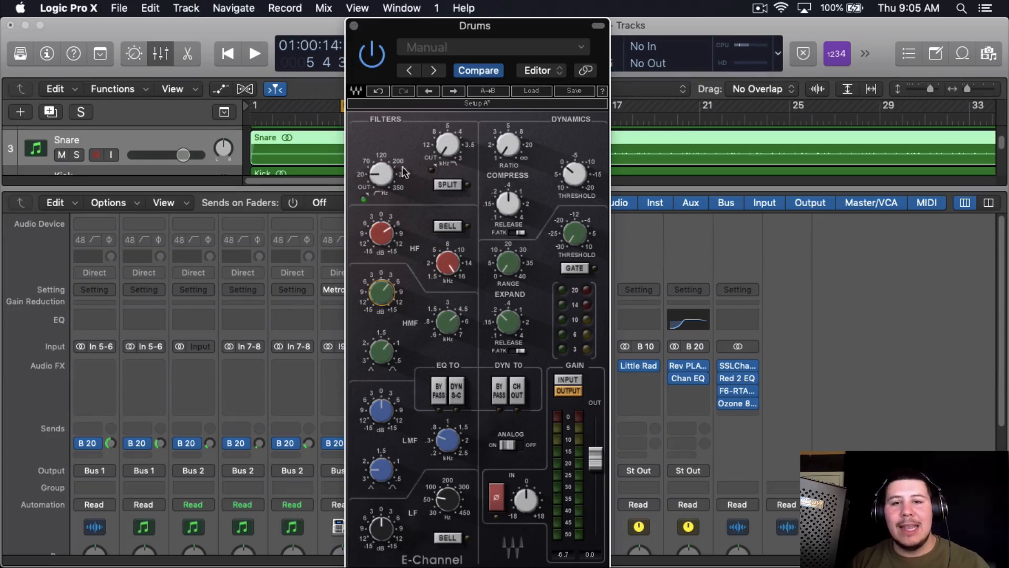
# Close the SSLChannel window and insert the Waves PuigTec EQP1A (s) plug-in below it on the Drums bus.
pyautogui.click(353, 25)
pyautogui.click(542, 380)
pyautogui.moveTo(578, 554)
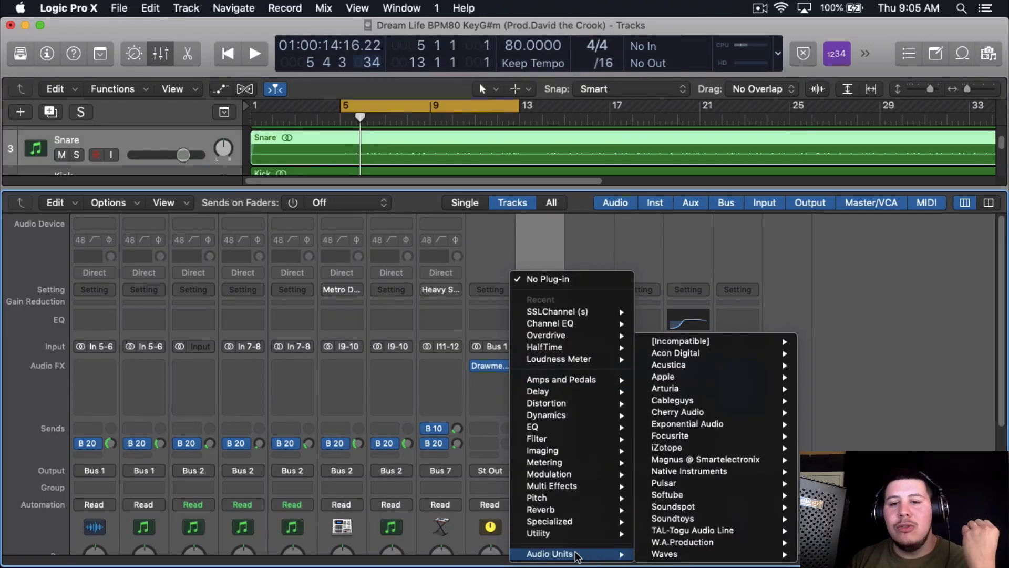
pyautogui.moveTo(665, 554)
pyautogui.scroll(-15, 878, 263)
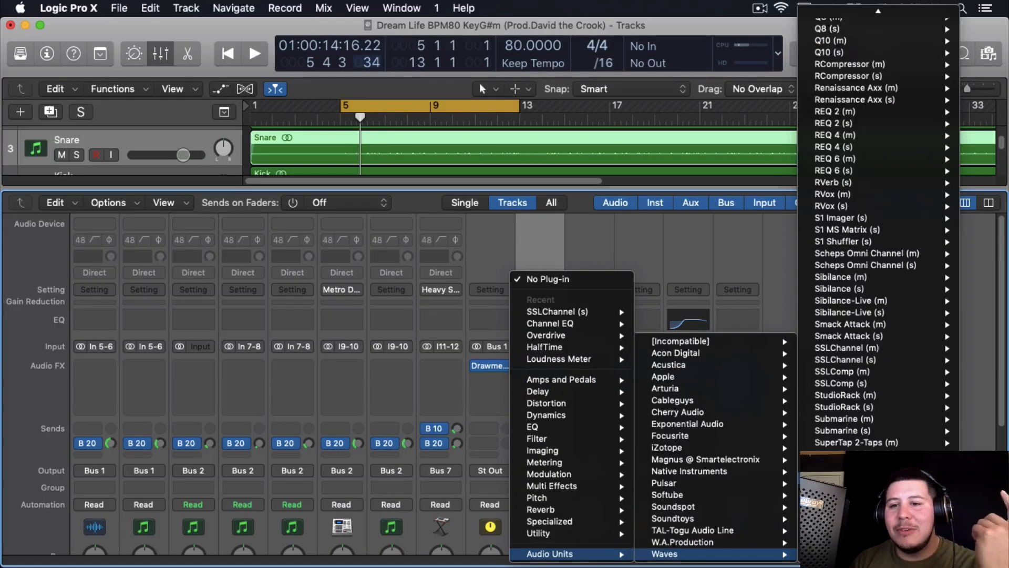
pyautogui.scroll(15, 710, 220)
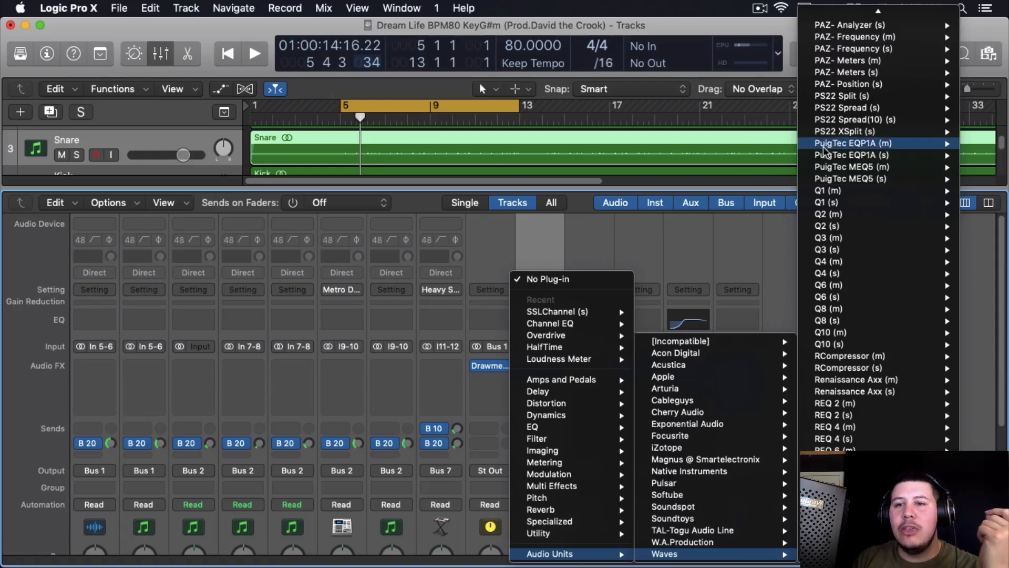
pyautogui.click(852, 155)
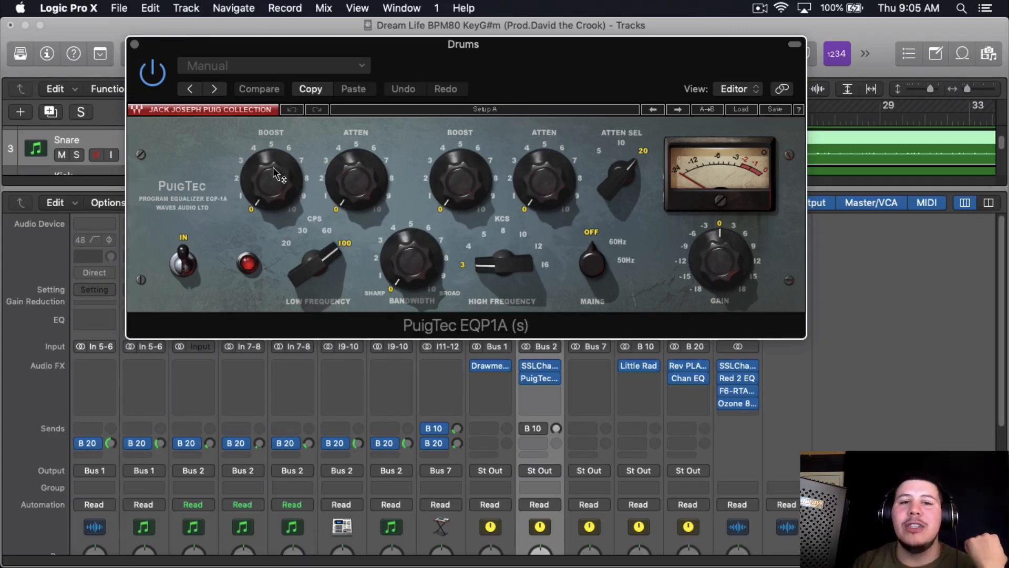
# Raise the PuigTec EQP1A's low-frequency boost to about 4.9.
pyautogui.moveTo(276, 175)
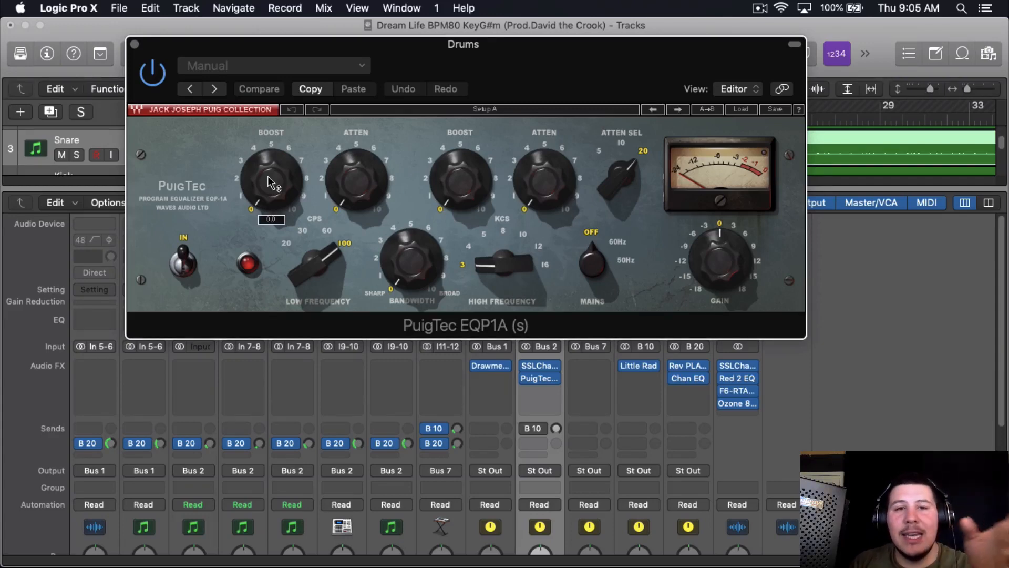
pyautogui.moveTo(262, 193); pyautogui.dragTo(269, 185)
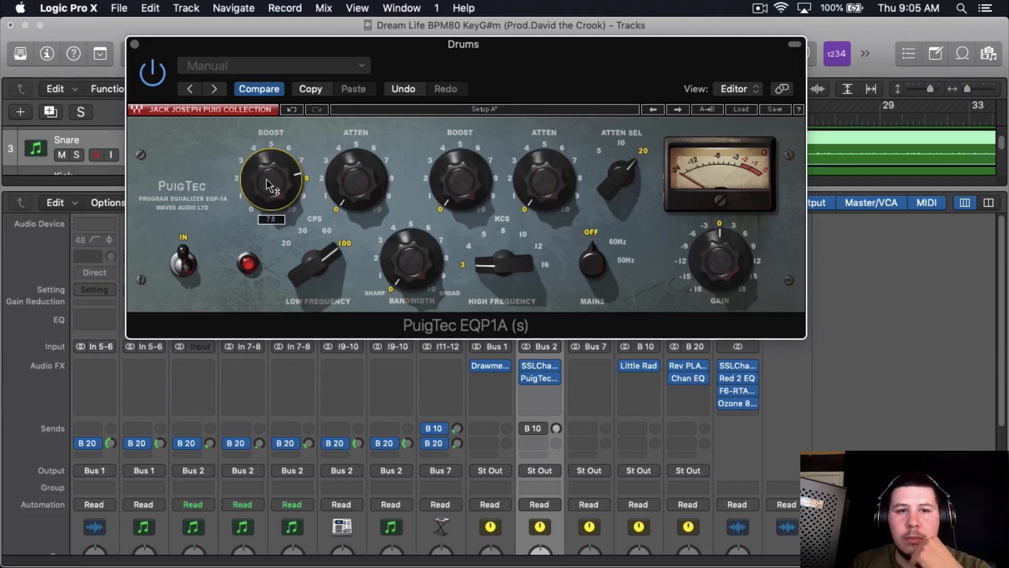
pyautogui.moveTo(269, 185); pyautogui.dragTo(269, 185)
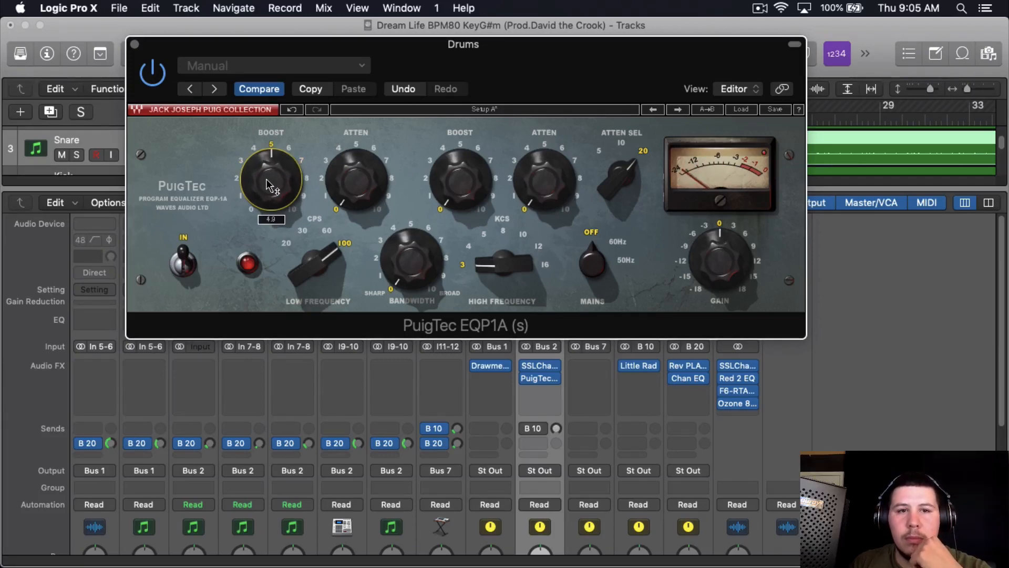
# Boost the PuigTec's high frequencies by about 5 at 10 KCS and trim the low-frequency boost to about 4.6.
pyautogui.moveTo(514, 266); pyautogui.dragTo(518, 260)
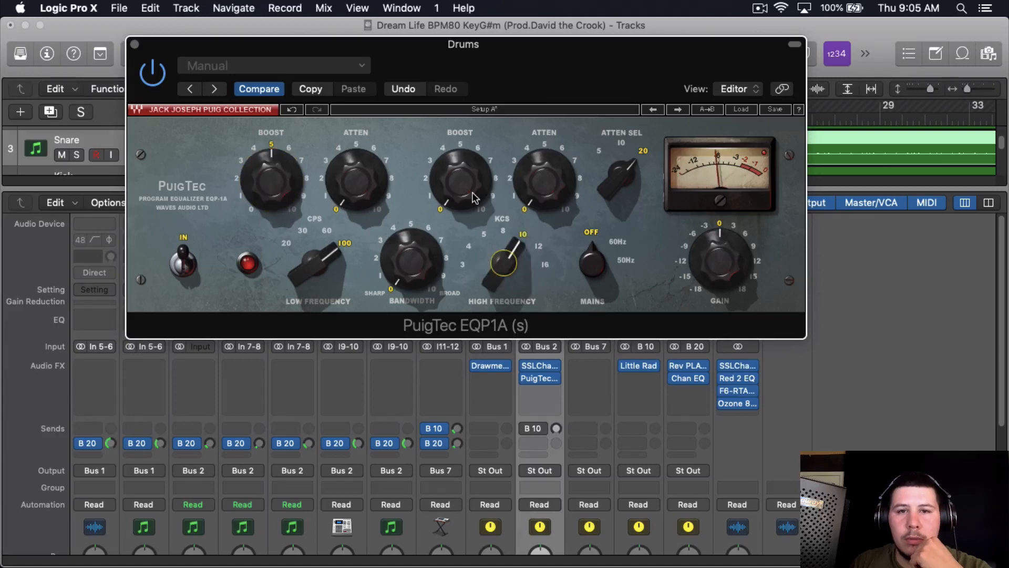
pyautogui.moveTo(466, 195); pyautogui.dragTo(459, 193)
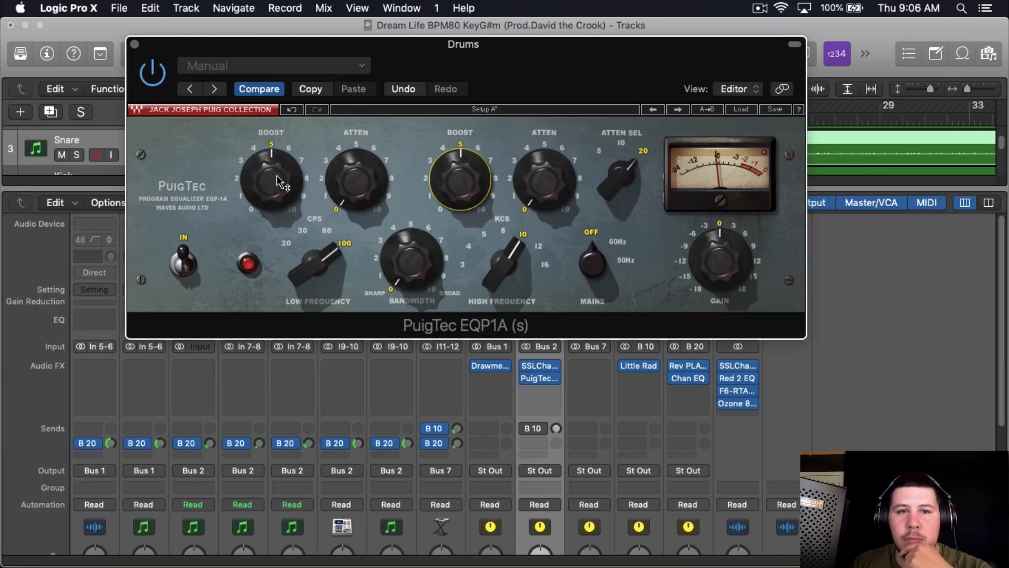
pyautogui.moveTo(269, 169); pyautogui.dragTo(268, 171)
# Check the PuigTec EQP1A by bypassing and re-enabling it, and close its window.
pyautogui.click(150, 78)
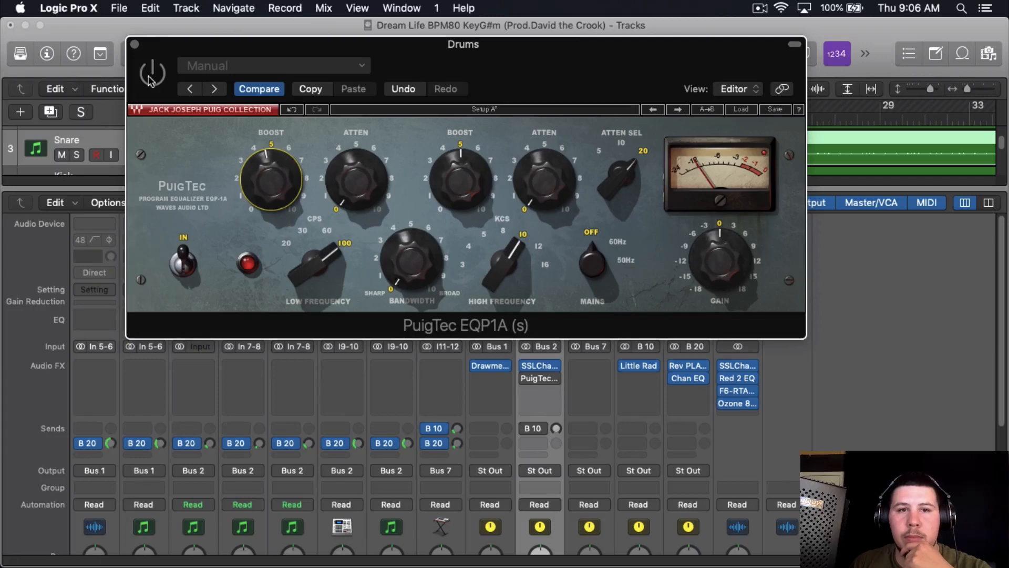
pyautogui.click(150, 78)
pyautogui.moveTo(166, 56); pyautogui.dragTo(174, 50)
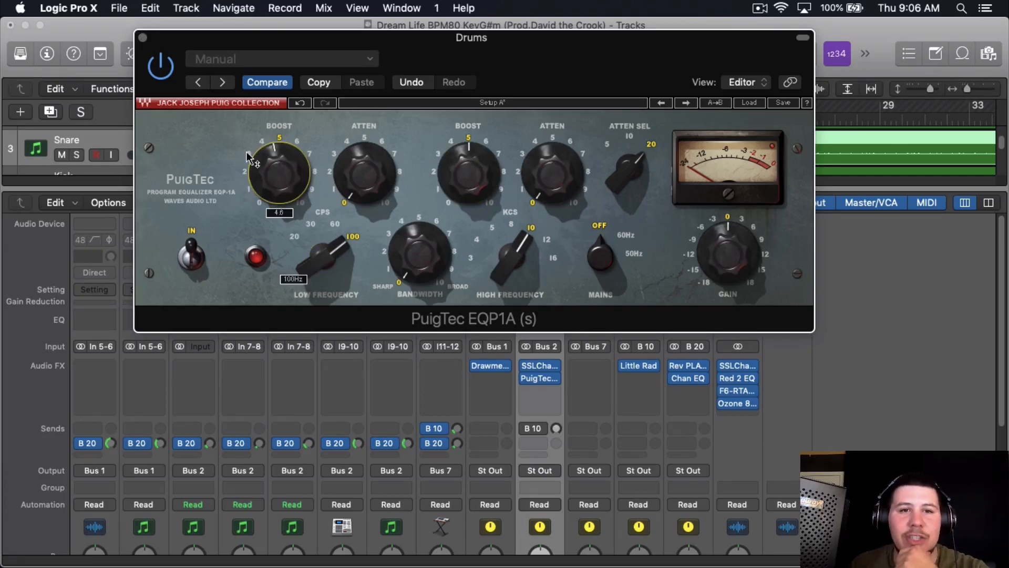
pyautogui.click(143, 39)
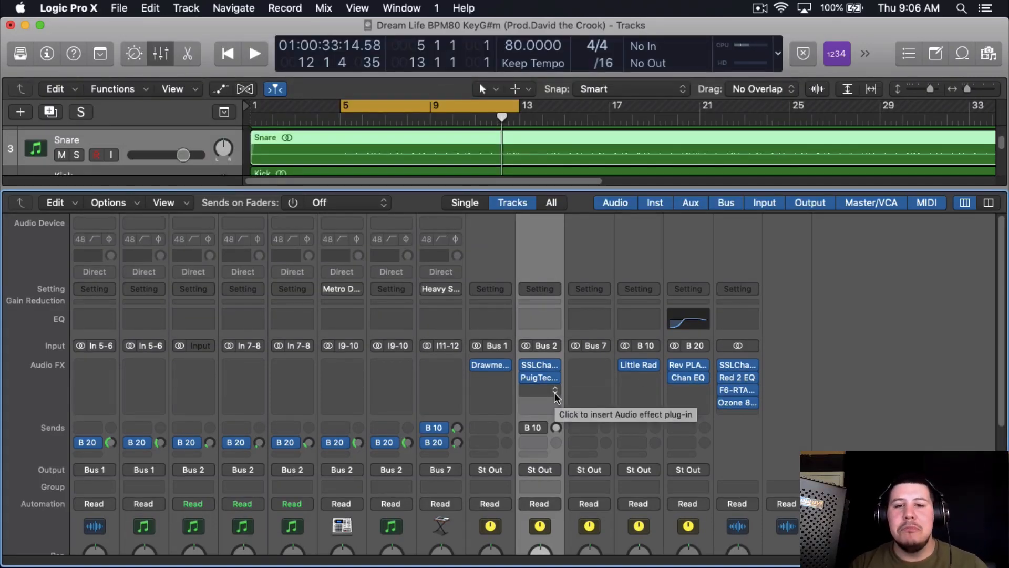
# Insert the Waves SSLComp (s) plug-in below the PuigTec on the Drums bus and reposition its window.
pyautogui.click(554, 393)
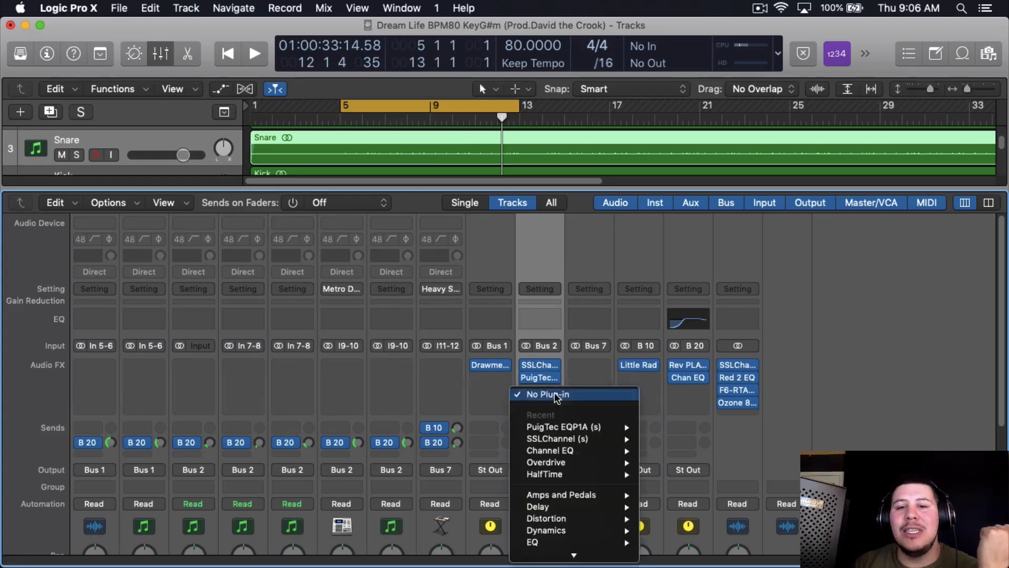
pyautogui.moveTo(640, 553)
pyautogui.moveTo(678, 553)
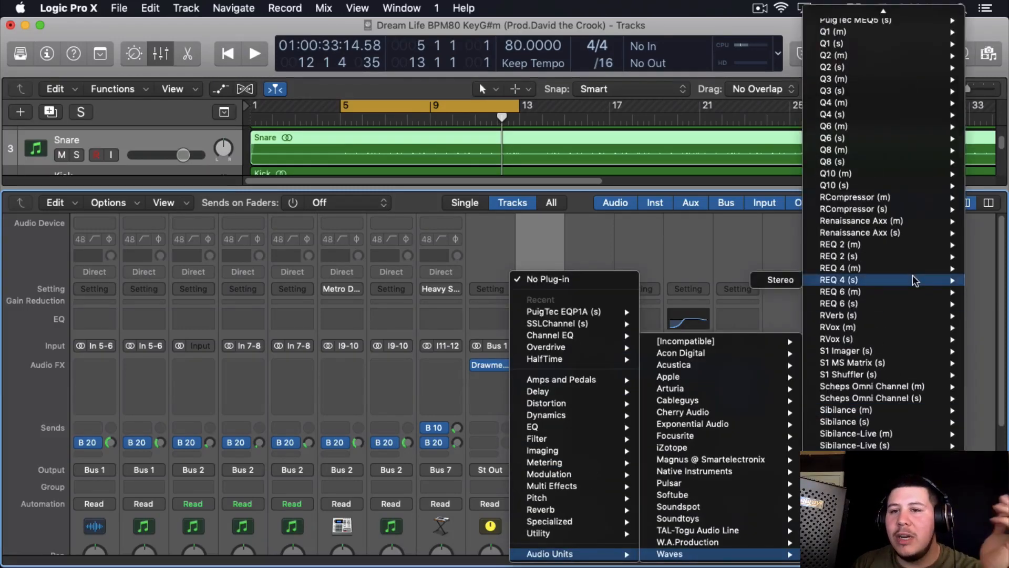
pyautogui.scroll(-5, 889, 263)
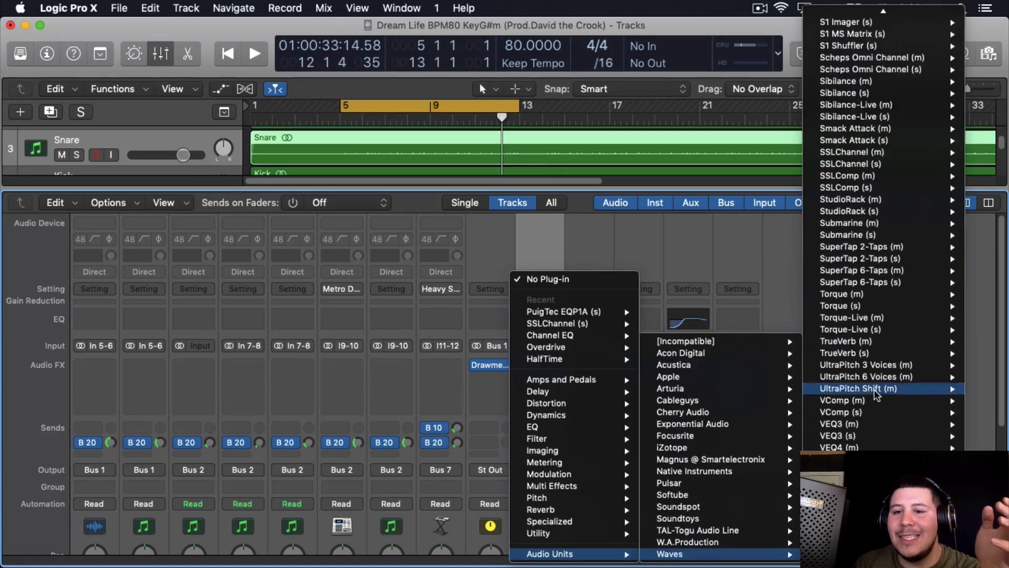
pyautogui.click(893, 210)
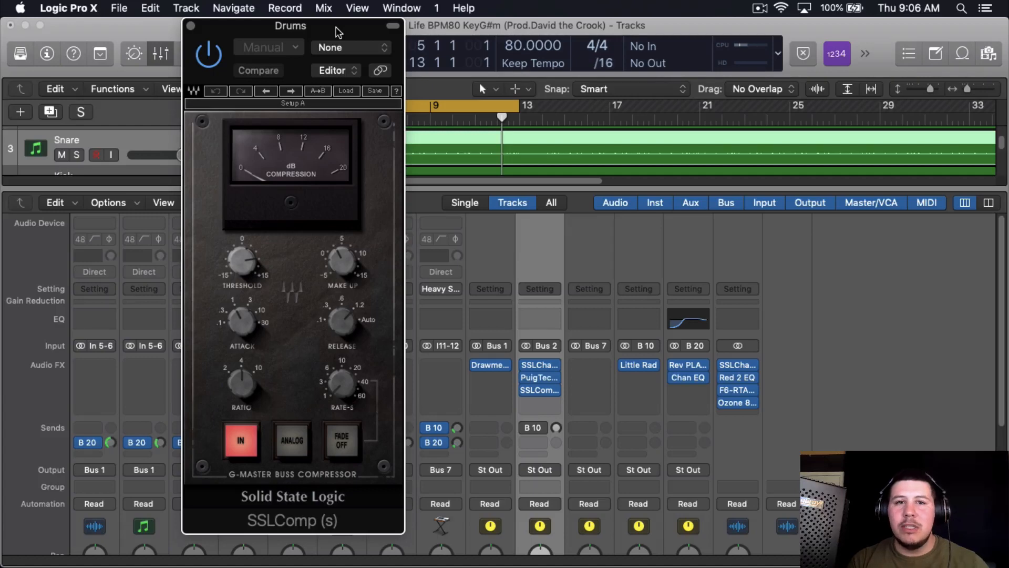
pyautogui.moveTo(337, 32); pyautogui.dragTo(428, 34)
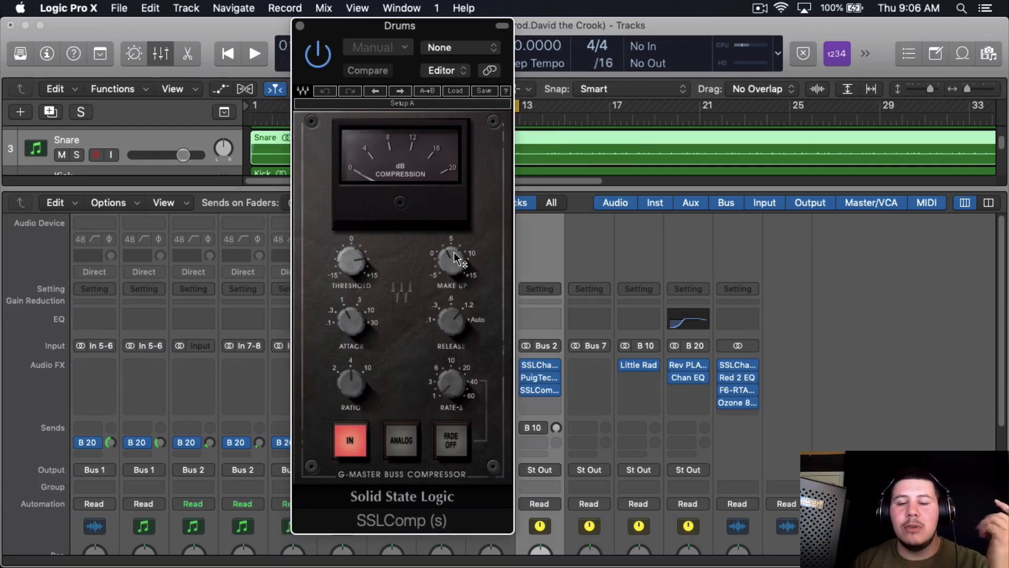
# Set the SSLComp's attack to 30 and its release to .1.
pyautogui.moveTo(453, 251)
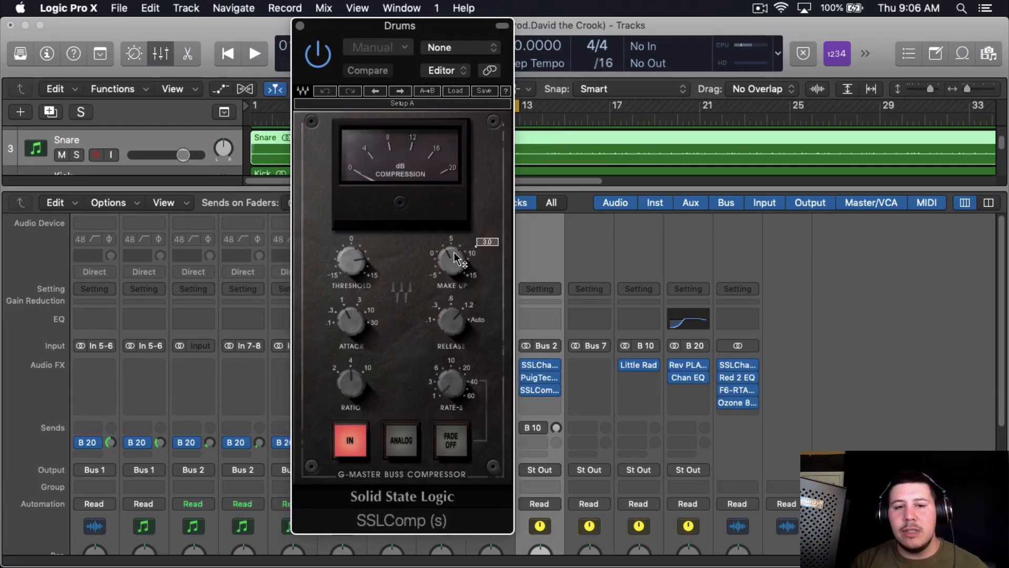
pyautogui.scroll(2, 441, 342)
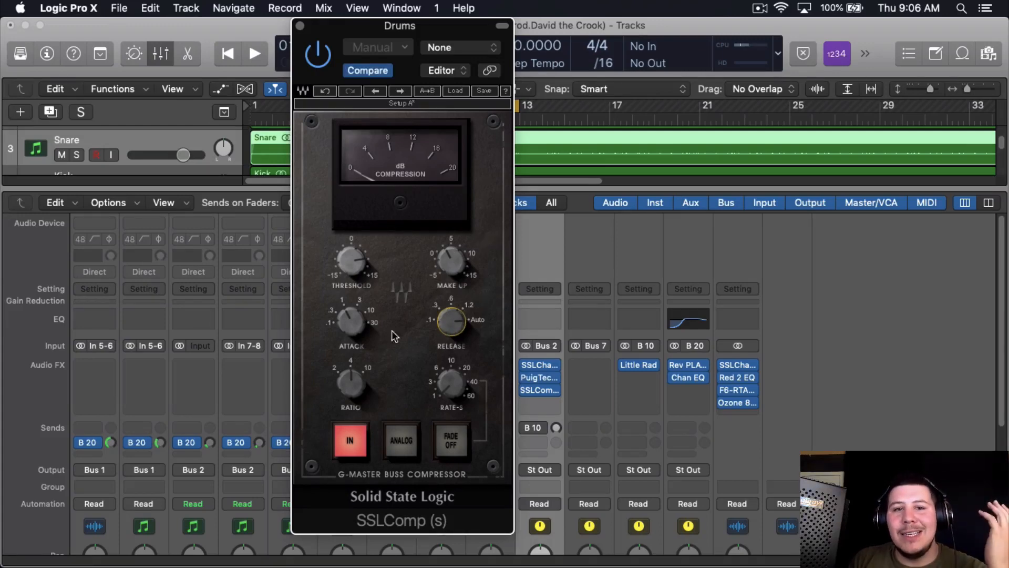
pyautogui.moveTo(358, 334)
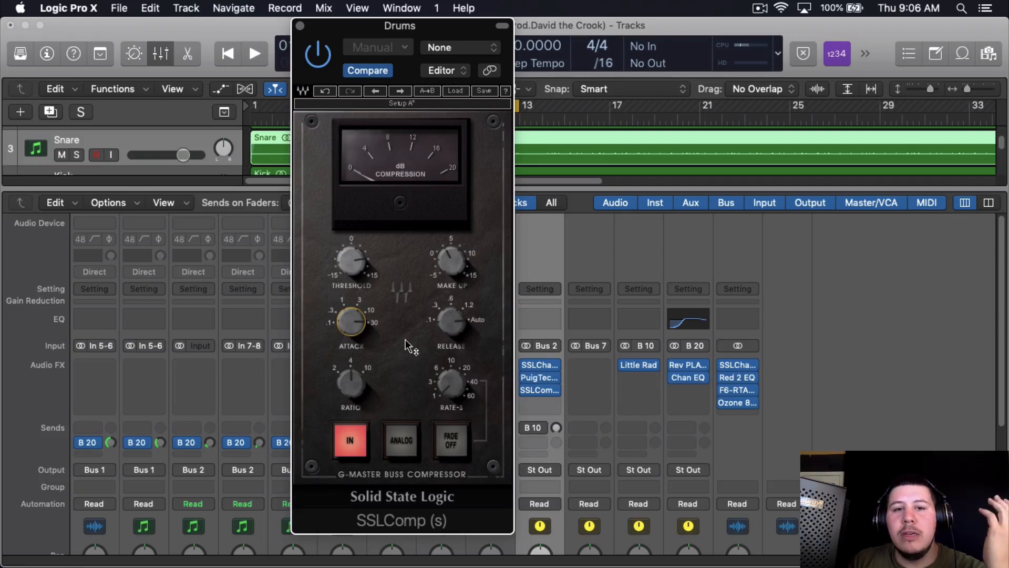
pyautogui.moveTo(450, 27); pyautogui.dragTo(465, 26)
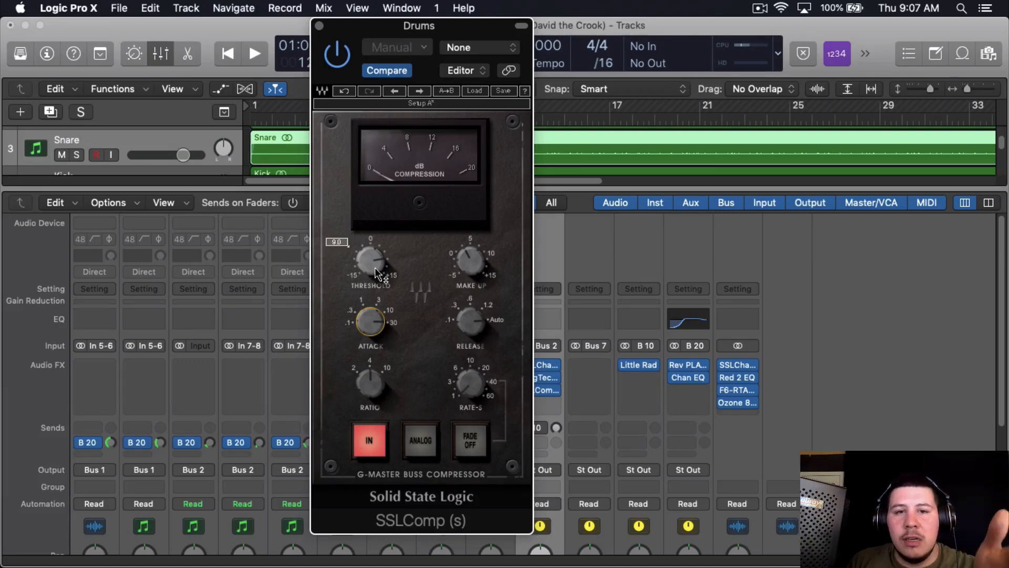
pyautogui.click(479, 330)
pyautogui.click(375, 331)
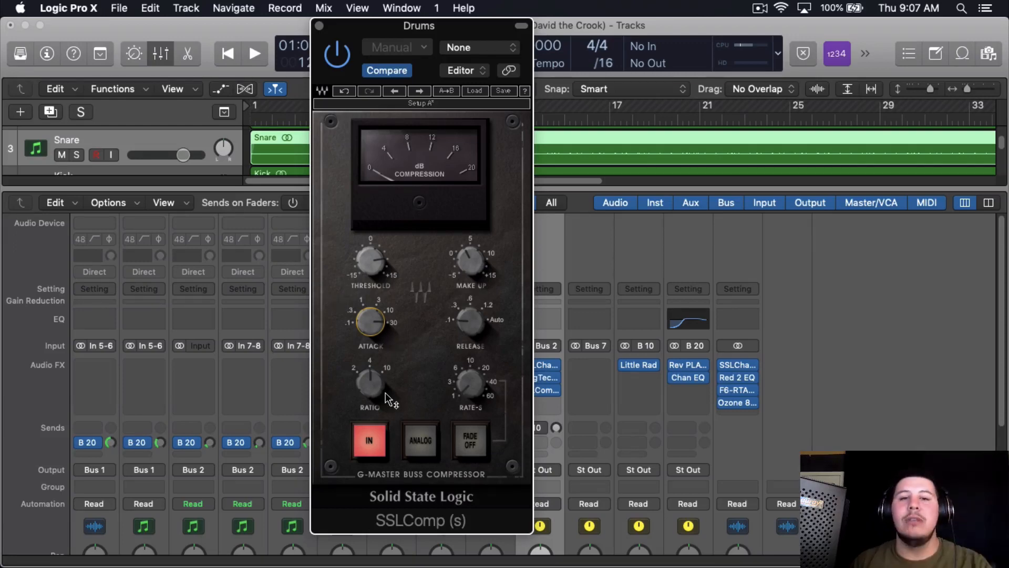
pyautogui.moveTo(389, 399)
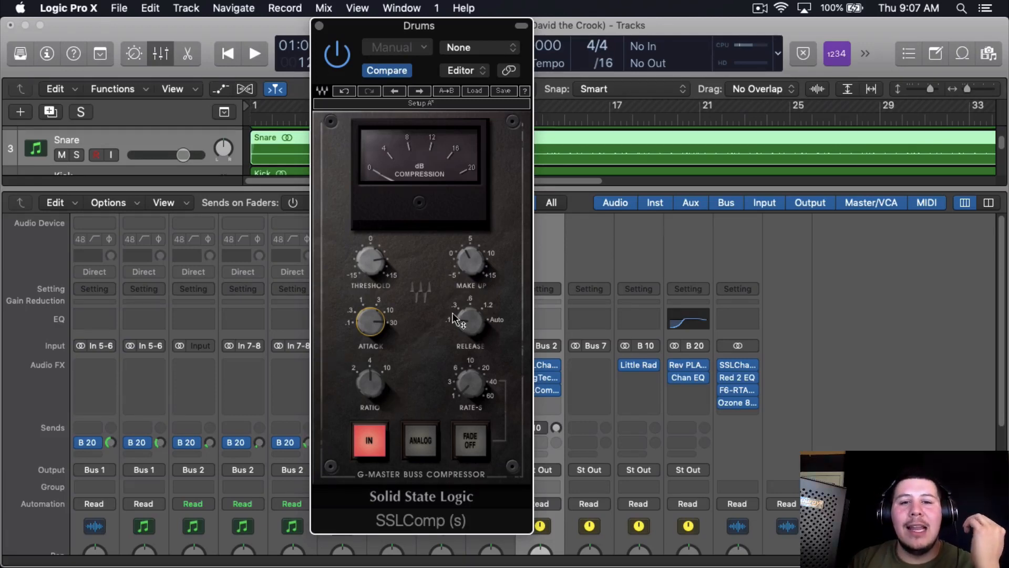
pyautogui.moveTo(474, 329)
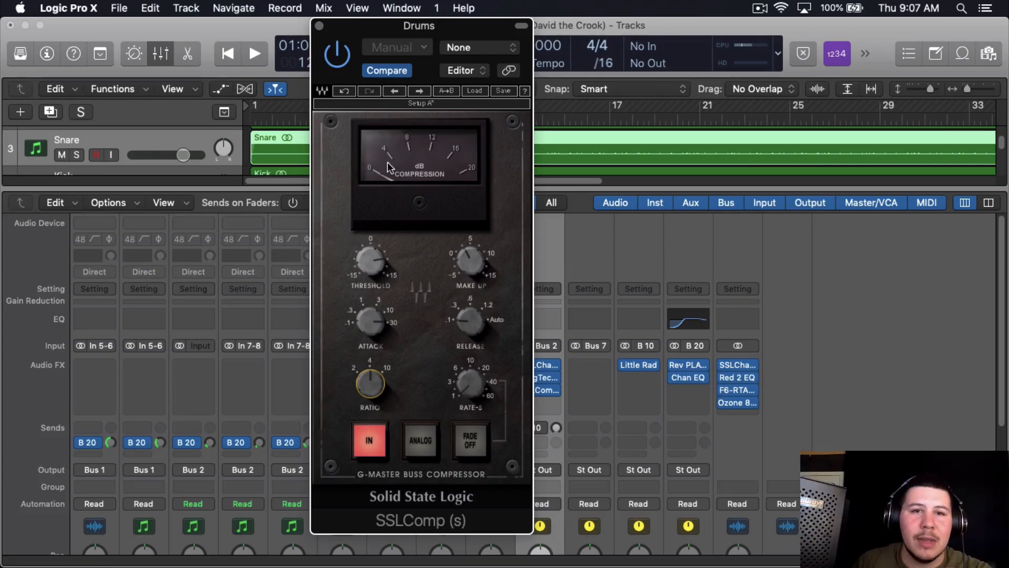
# Play the beat, lower the SSLComp's threshold to about 3.5, and raise its make-up gain to about 5.
pyautogui.press('space')
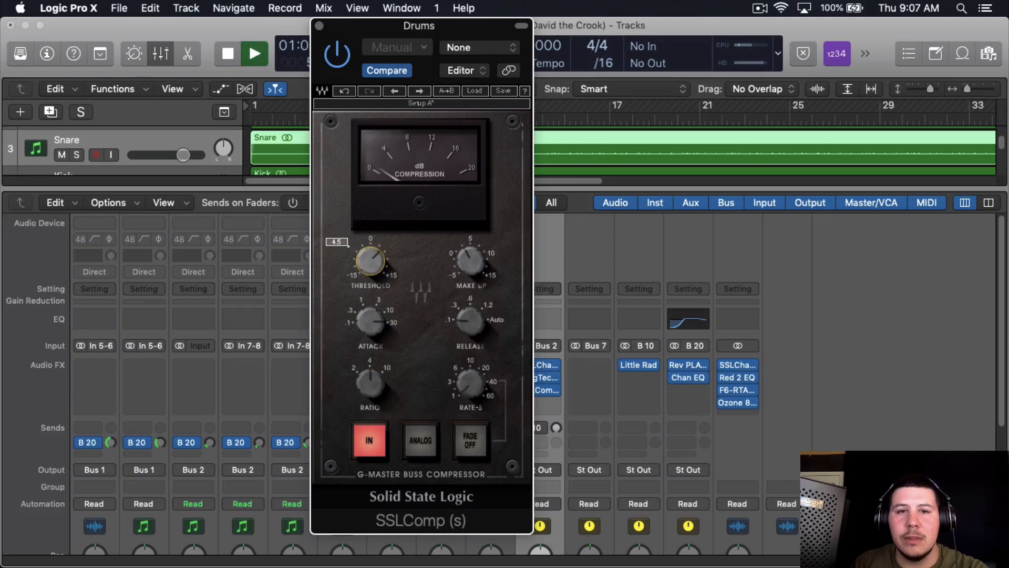
pyautogui.moveTo(370, 261); pyautogui.dragTo(371, 265)
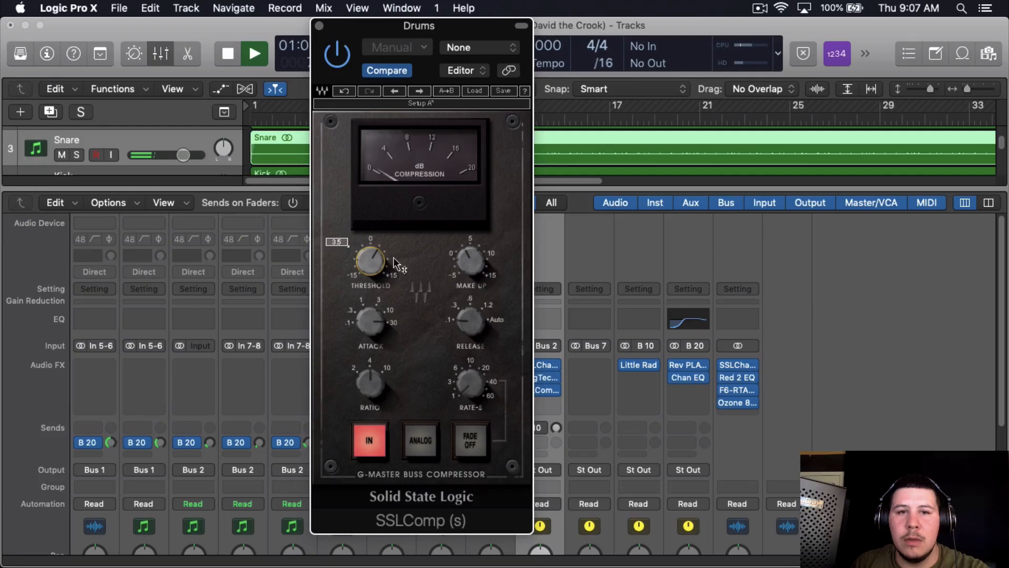
pyautogui.moveTo(470, 260); pyautogui.dragTo(470, 257)
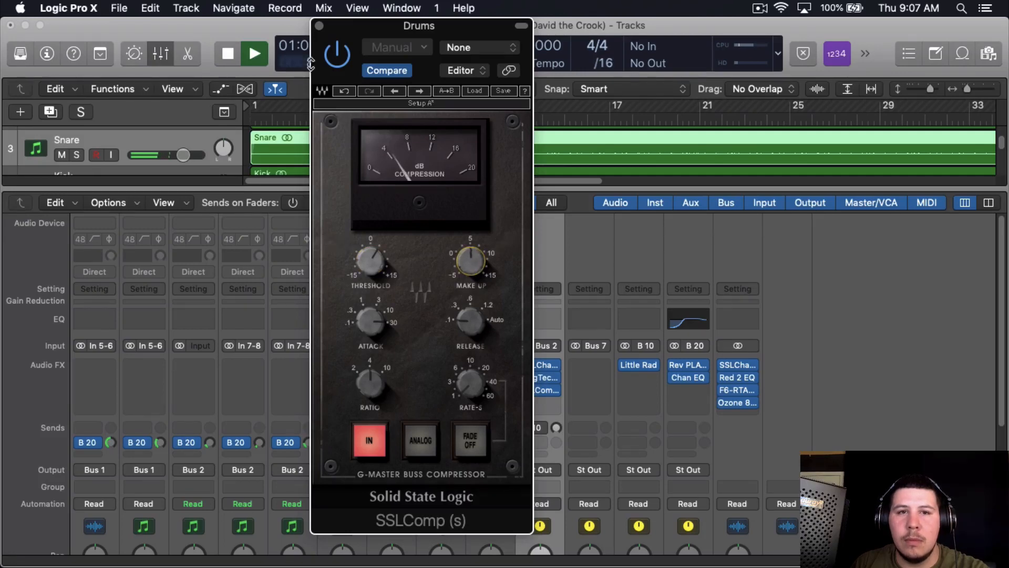
# Compare the drums with the SSLComp bypassed and enabled, close its window, and deselect the Drums bus channel.
pyautogui.click(337, 55)
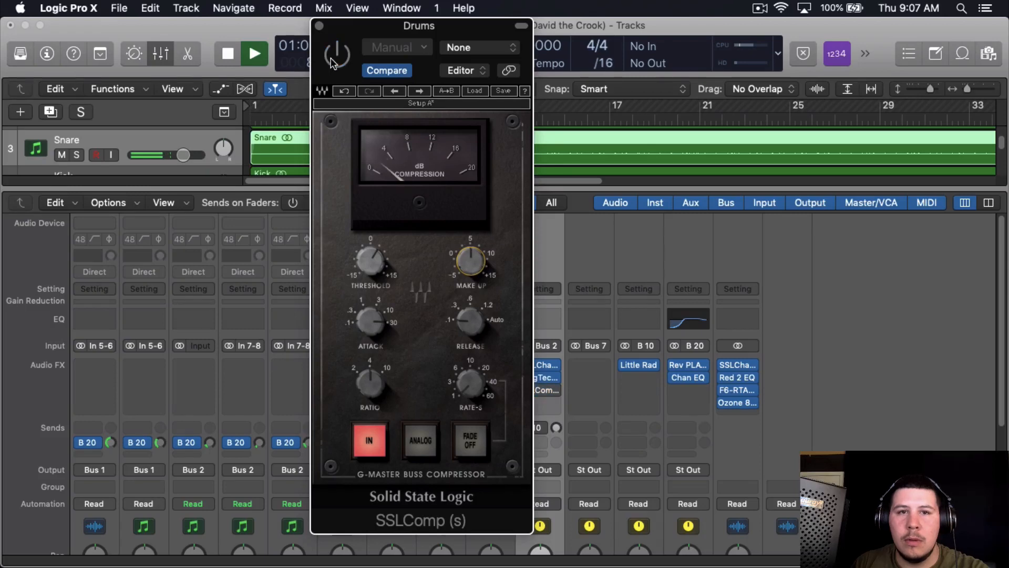
pyautogui.click(319, 26)
pyautogui.scroll(-1, 498, 347)
pyautogui.scroll(1, 683, 368)
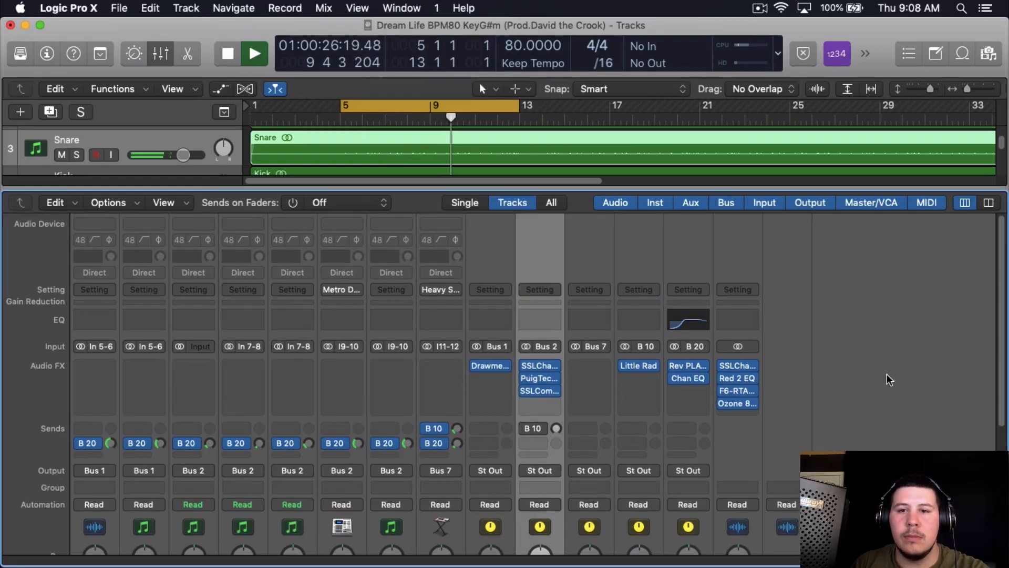
pyautogui.click(887, 378)
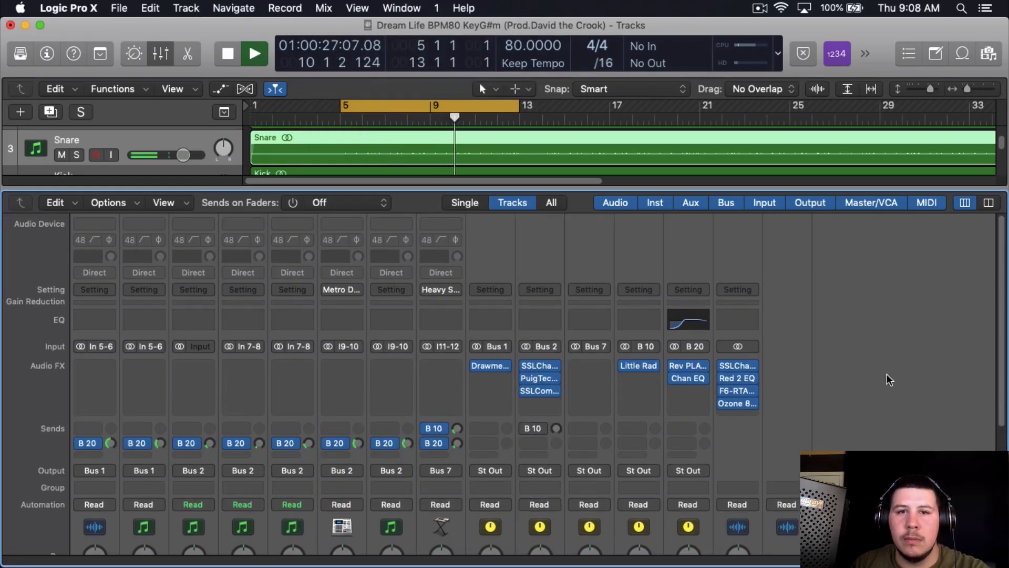
# Check the SSLComp's settings on the Drums bus, close its window, and switch on the bus's B 10 send.
pyautogui.click(547, 391)
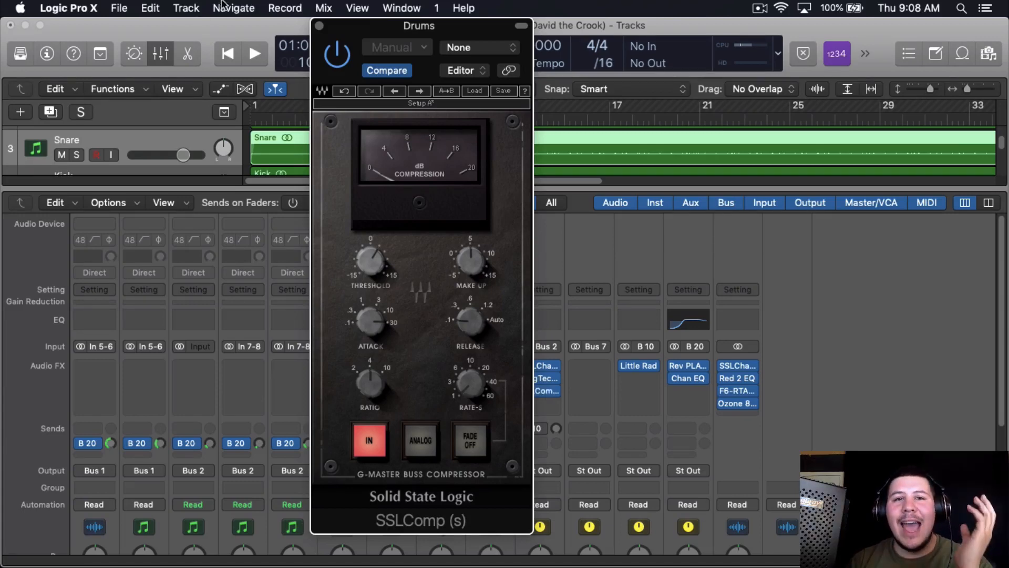
pyautogui.scroll(-6, 684, 441)
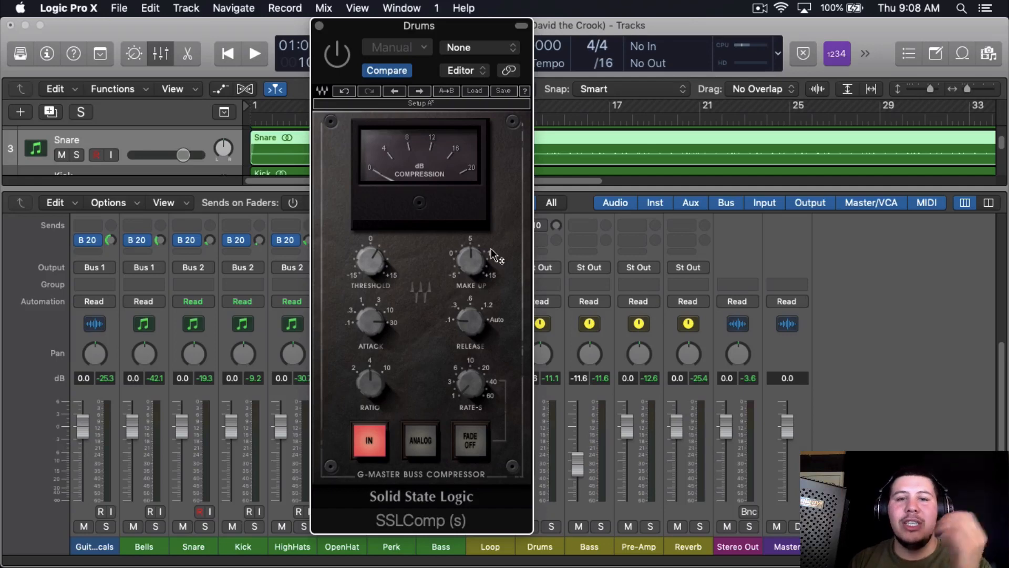
pyautogui.moveTo(493, 255)
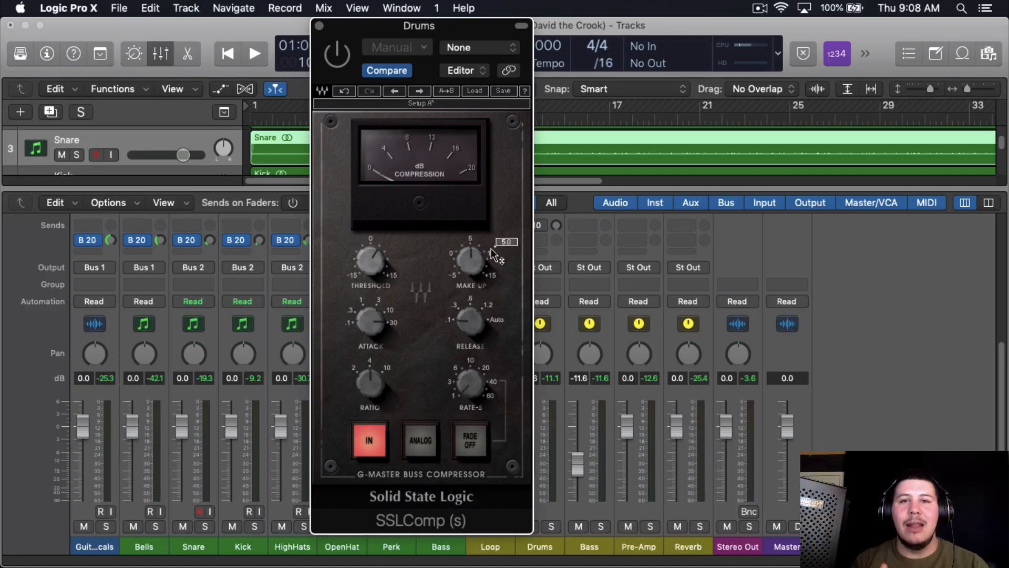
pyautogui.click(319, 25)
pyautogui.scroll(5, 591, 389)
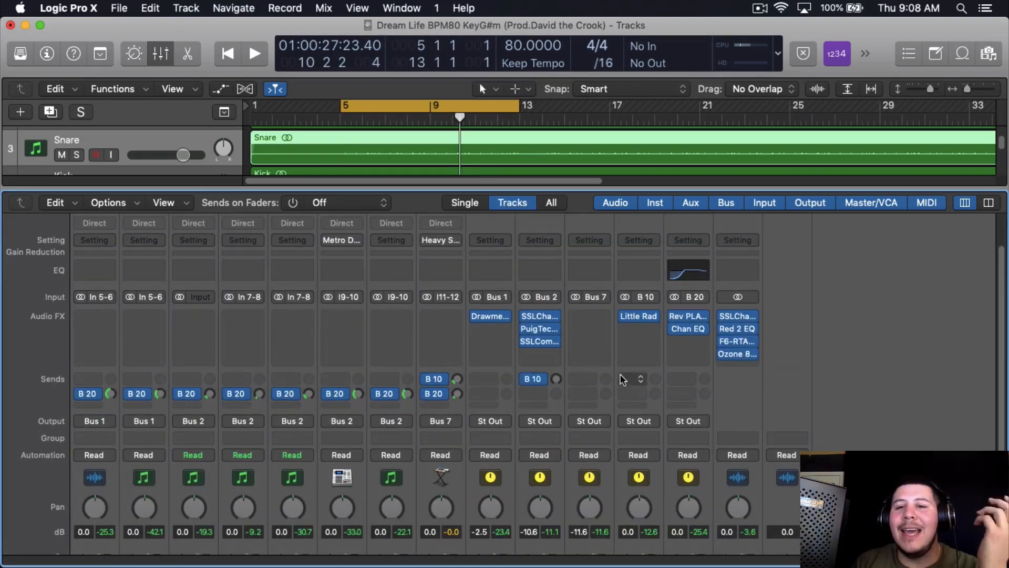
# Open the Little Radiator plug-in on the Pre-Amp channel.
pyautogui.moveTo(636, 351)
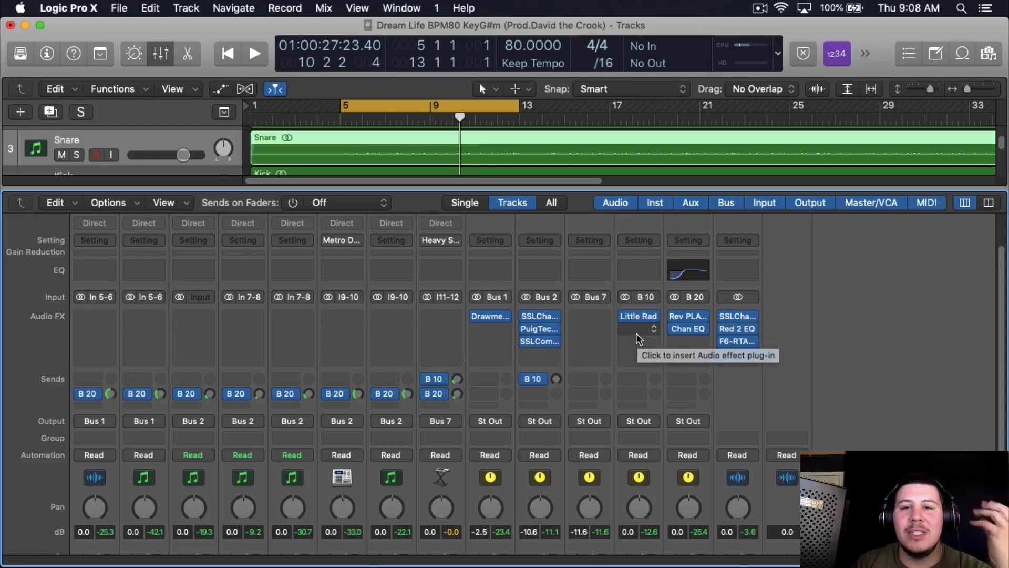
pyautogui.click(643, 327)
pyautogui.click(652, 320)
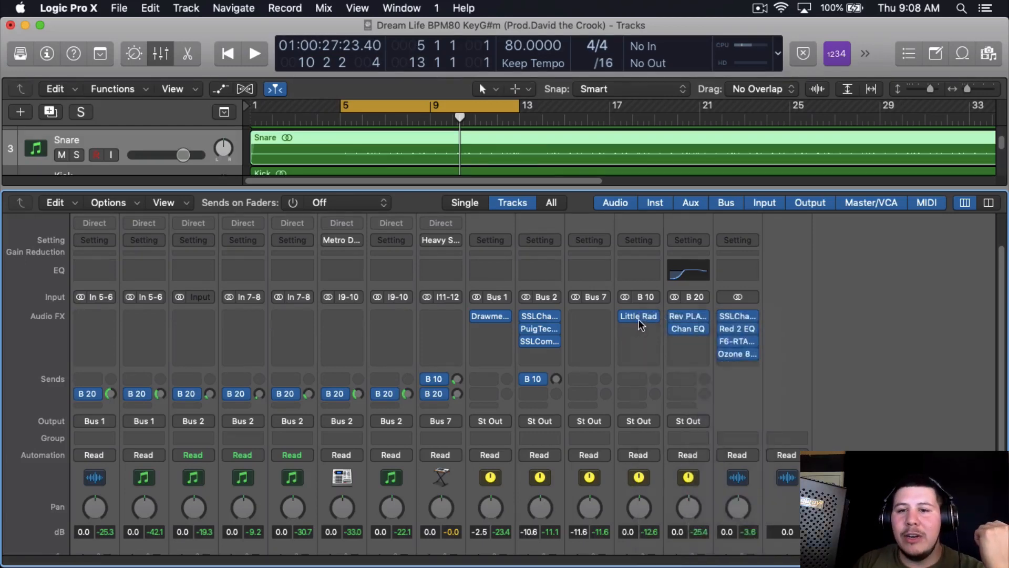
pyautogui.click(650, 316)
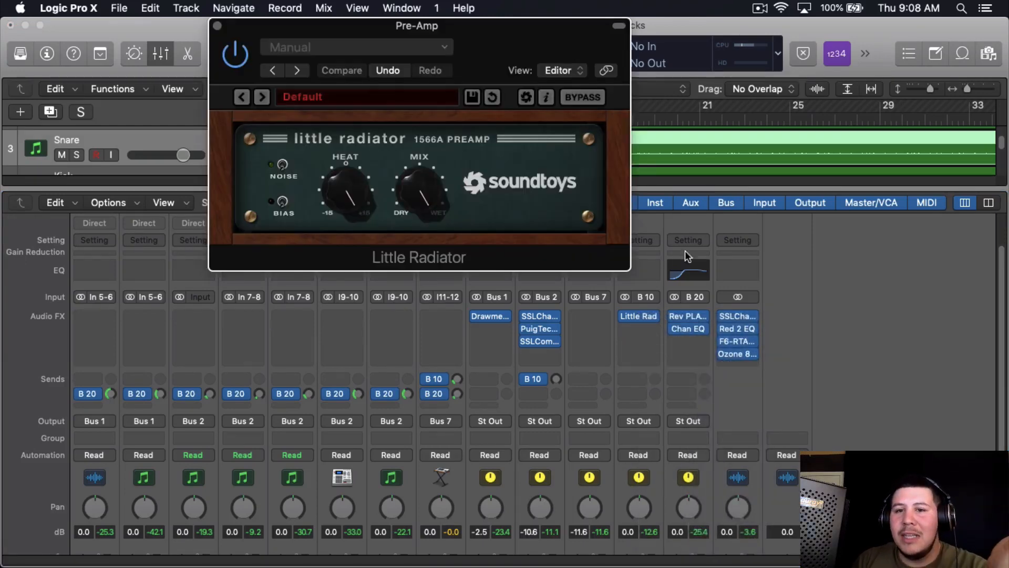
# Browse the Softube and Distortion plug-ins available for the Pre-Amp channel's empty effect slot without inserting any.
pyautogui.click(655, 336)
pyautogui.click(652, 328)
pyautogui.click(651, 328)
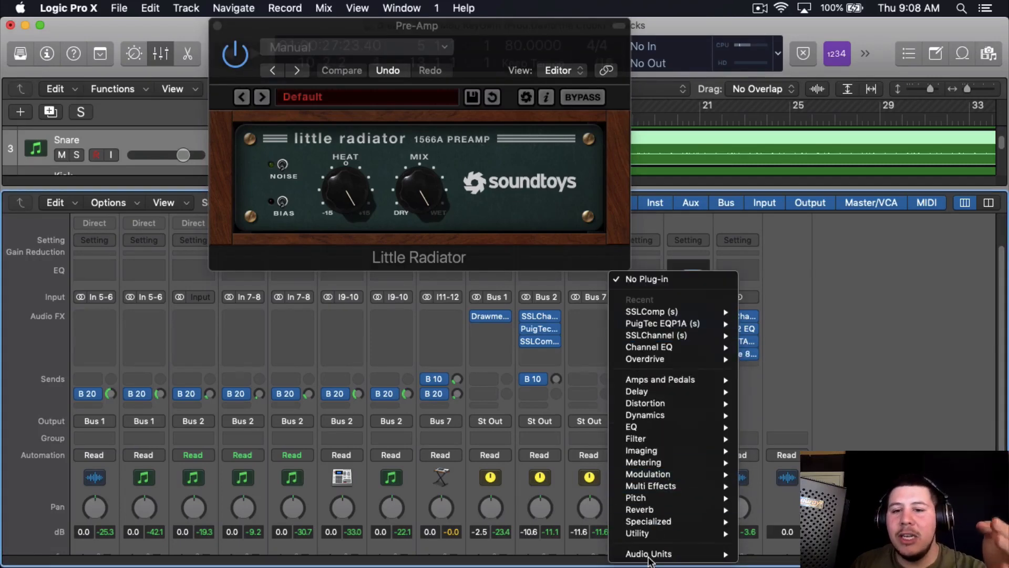
pyautogui.moveTo(650, 555)
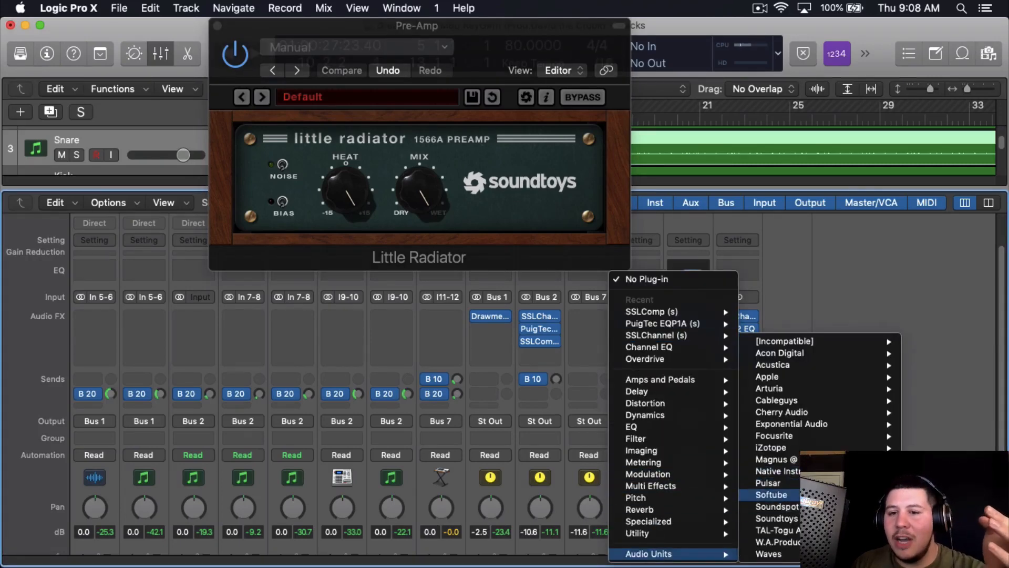
pyautogui.moveTo(772, 495)
pyautogui.moveTo(704, 507)
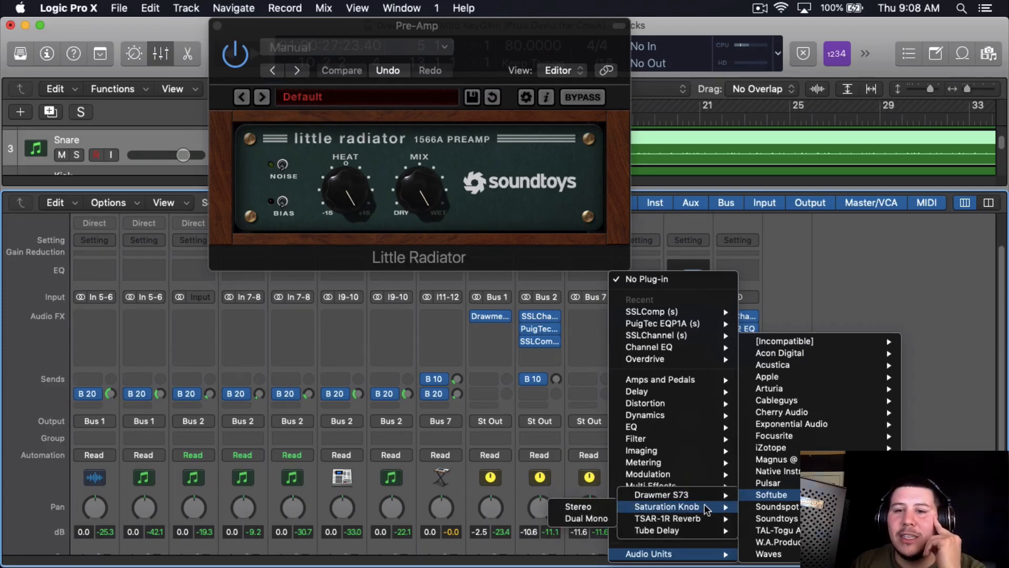
pyautogui.moveTo(683, 403)
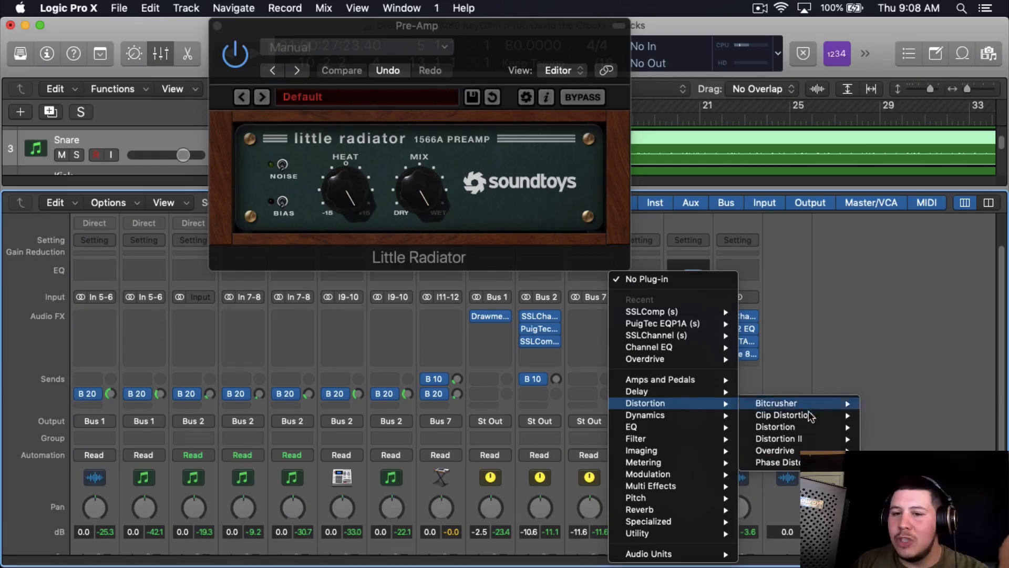
pyautogui.click(819, 292)
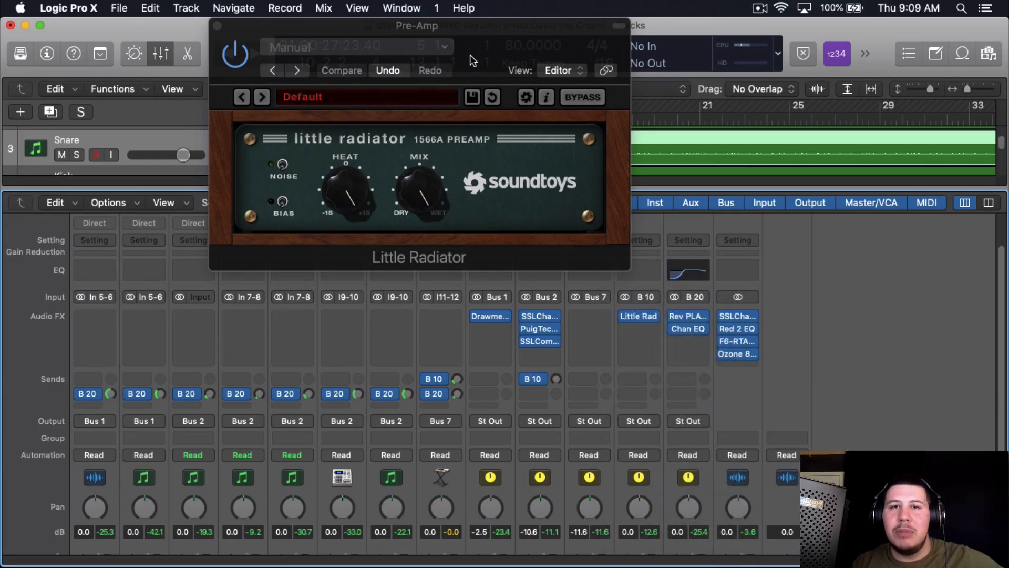
# Move the Little Radiator window aside, play the beat, and raise the Drums bus's B 10 send to about -28.3 dB.
pyautogui.moveTo(470, 54); pyautogui.dragTo(555, 55)
pyautogui.moveTo(547, 381)
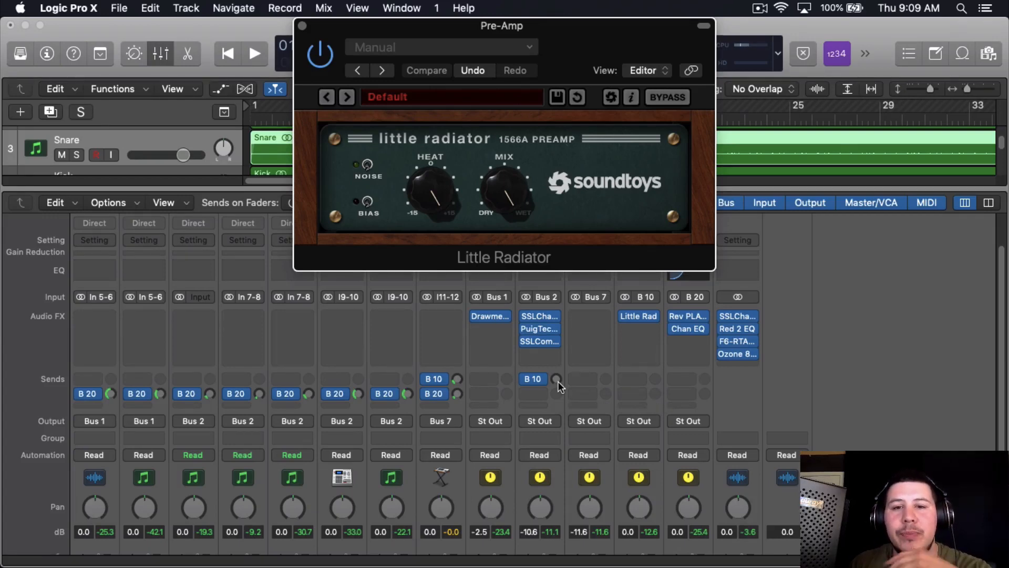
pyautogui.press('space')
pyautogui.moveTo(557, 380); pyautogui.dragTo(570, 342)
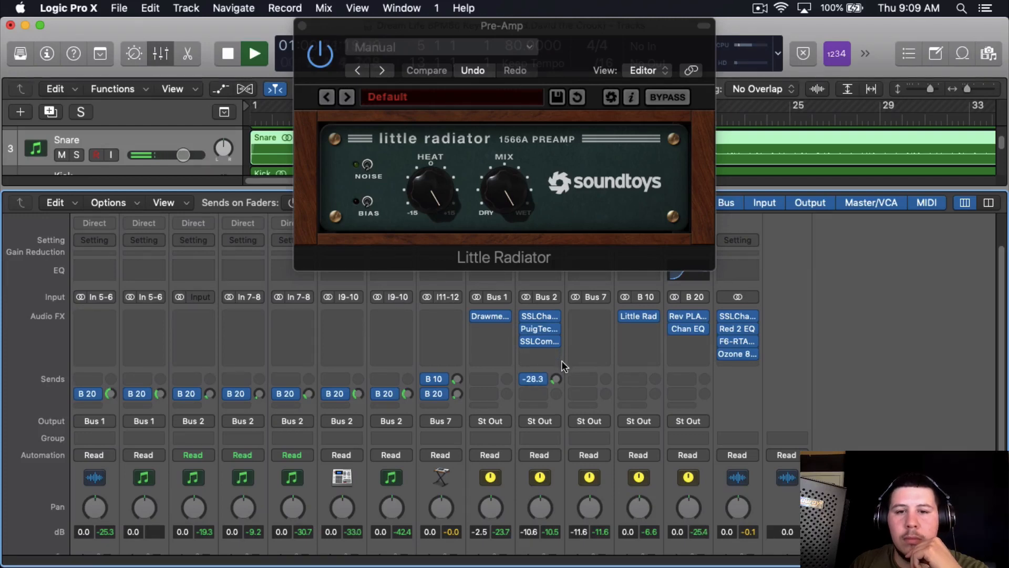
# Compare the mix with the Little Radiator bypassed and enabled, and close its window.
pyautogui.click(318, 54)
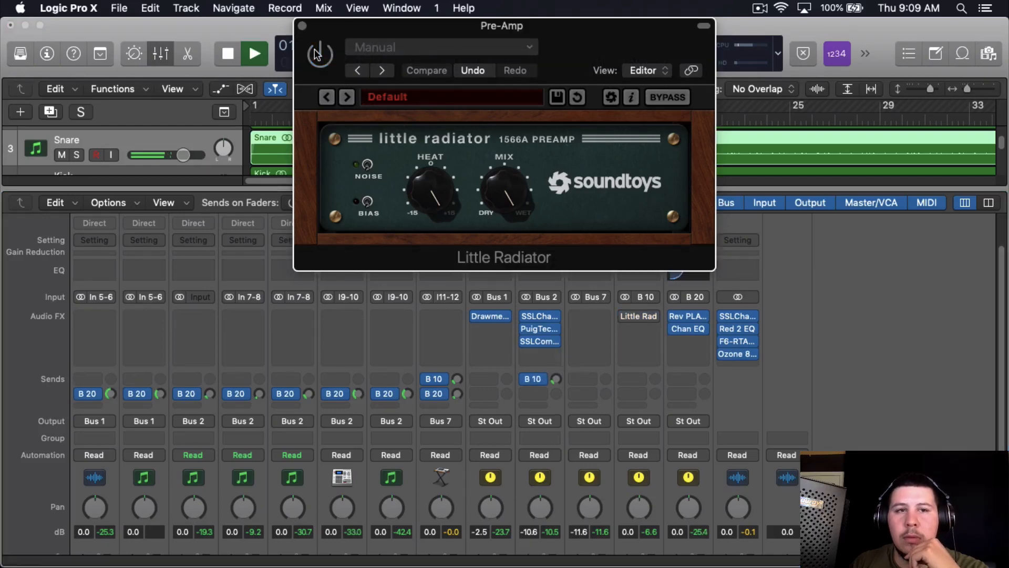
pyautogui.click(318, 54)
pyautogui.click(303, 25)
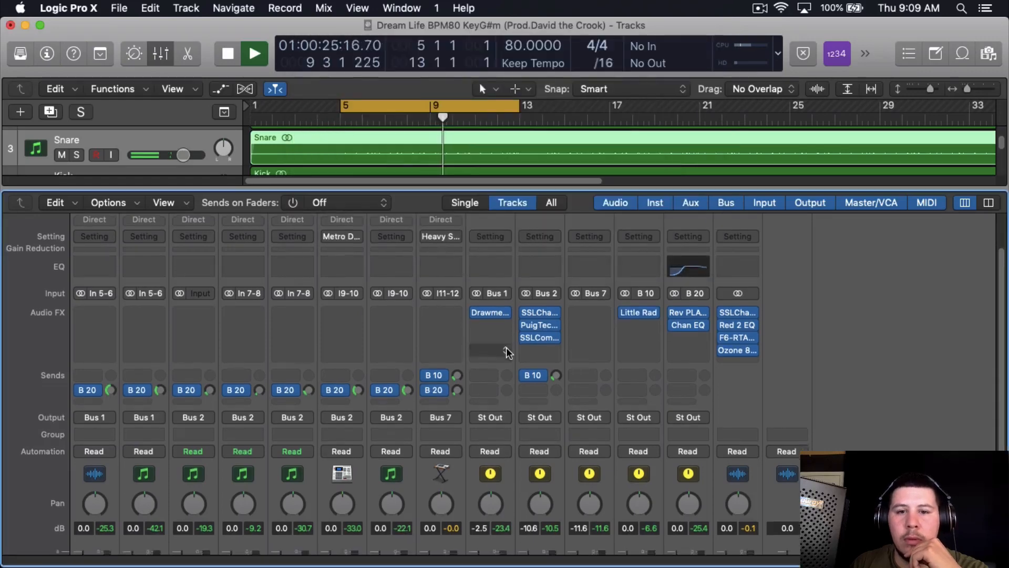
# Check the mixer's channel levels during playback, stop the beat, and shrink the mixer to enlarge the track area.
pyautogui.scroll(-5, 507, 353)
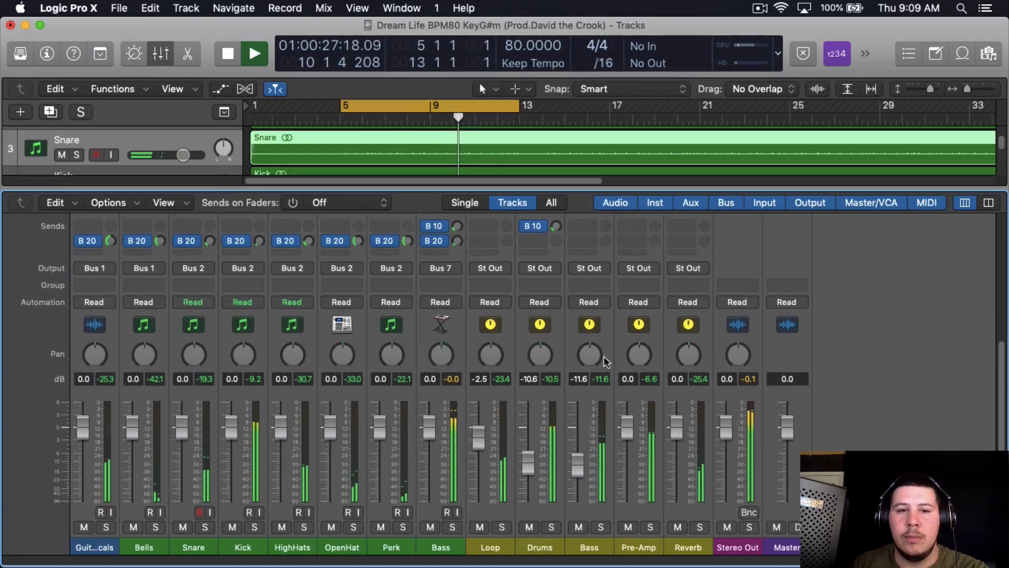
pyautogui.scroll(7, 732, 353)
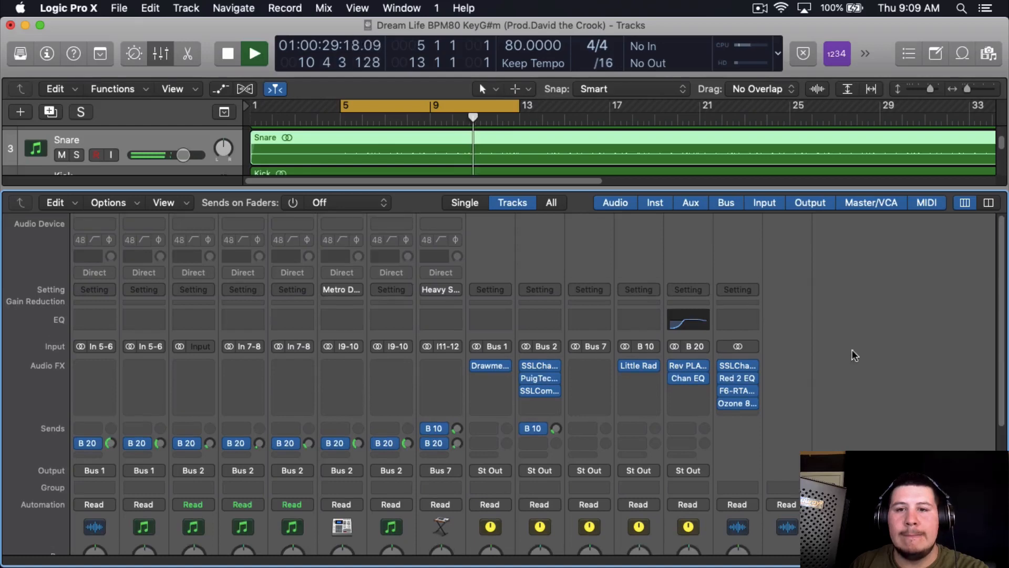
pyautogui.scroll(-4, 578, 352)
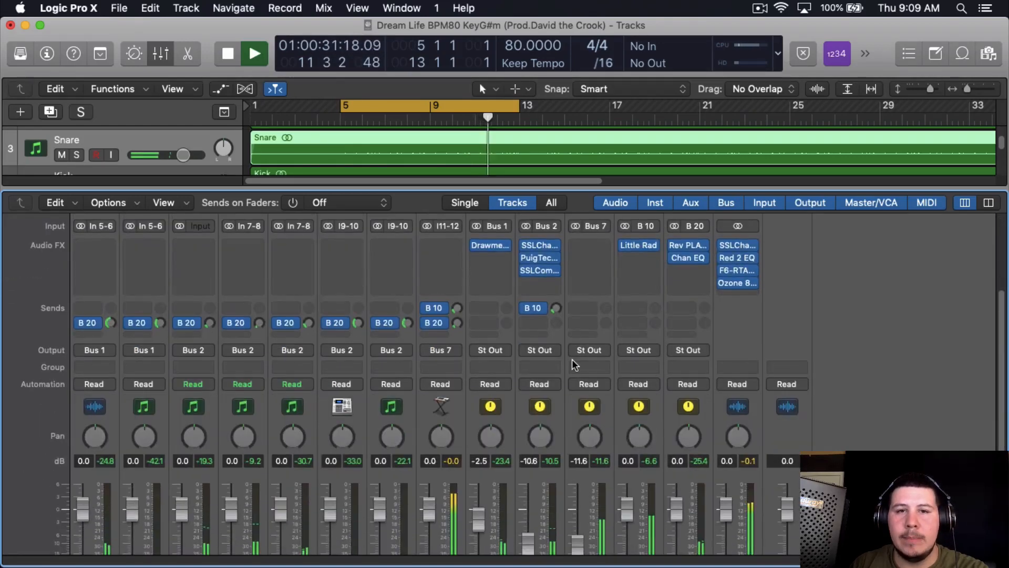
pyautogui.scroll(1, 631, 363)
pyautogui.press('space')
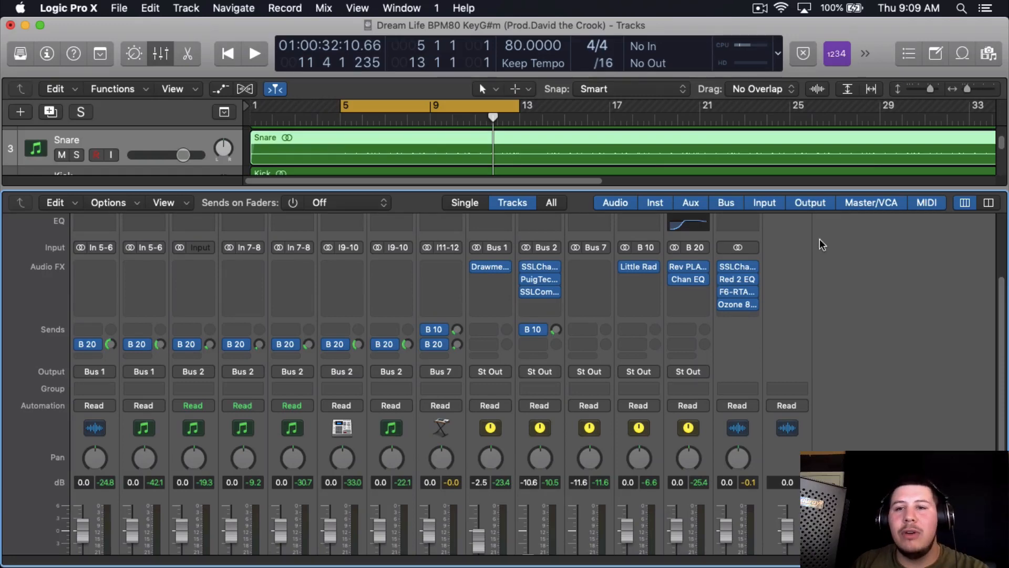
pyautogui.moveTo(827, 191); pyautogui.dragTo(828, 244)
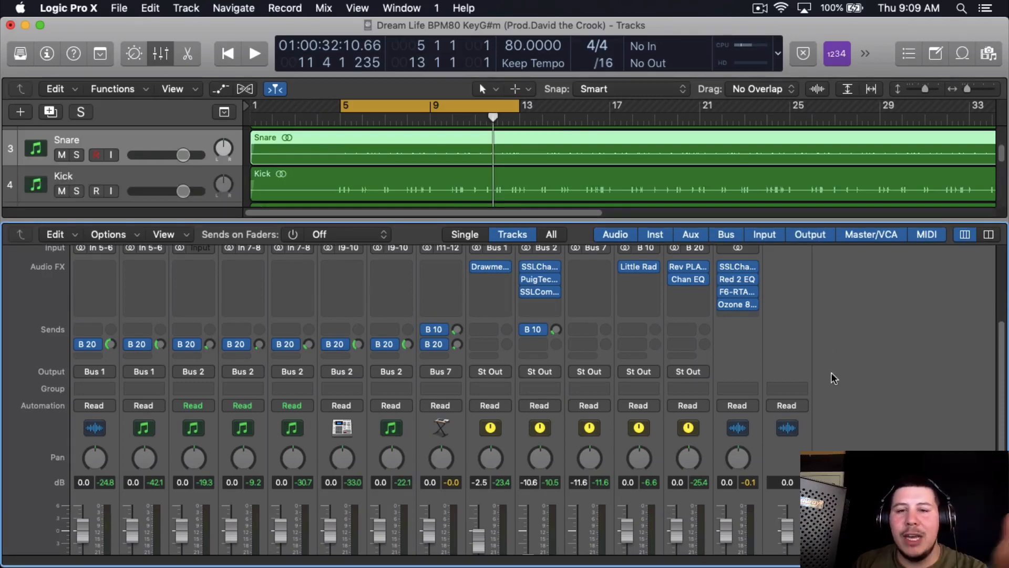